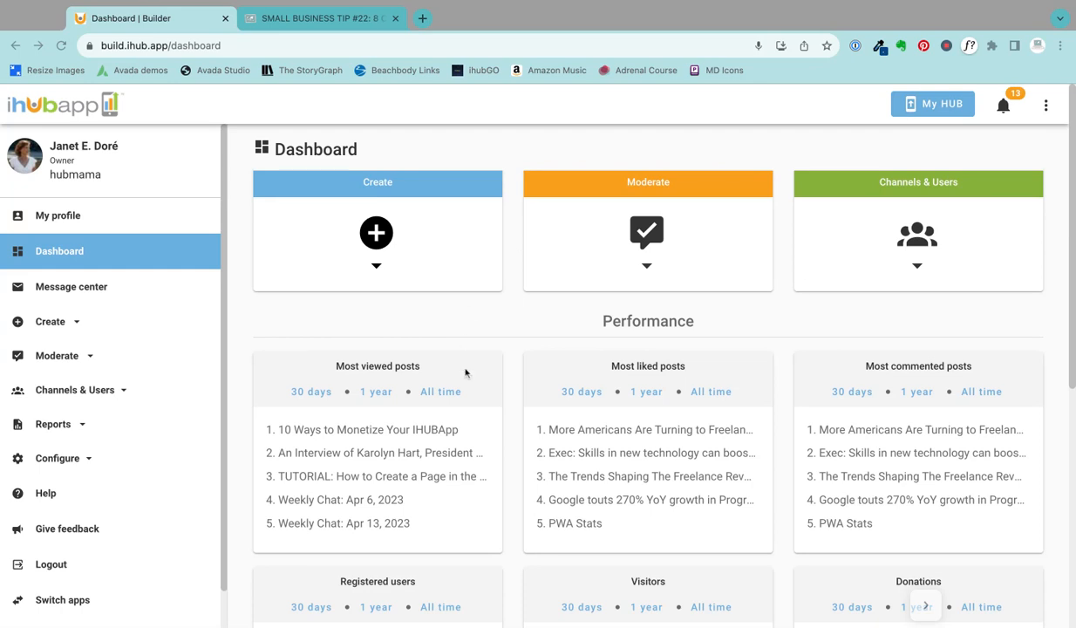
# - Open the posts list from the content creation section and start adding a new post
pyautogui.click(54, 322)
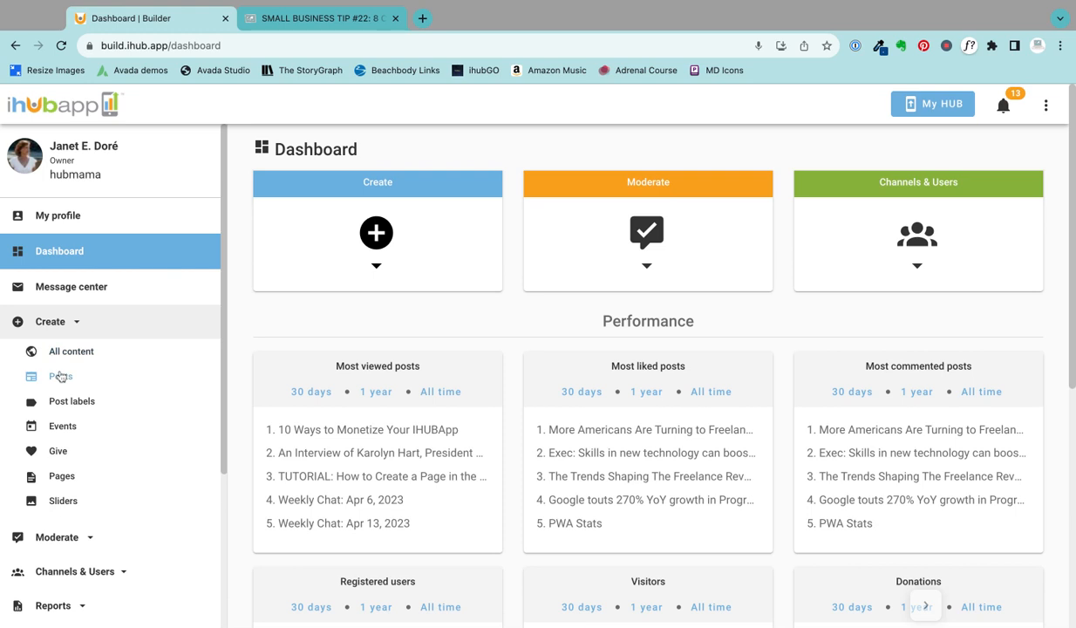
pyautogui.click(61, 375)
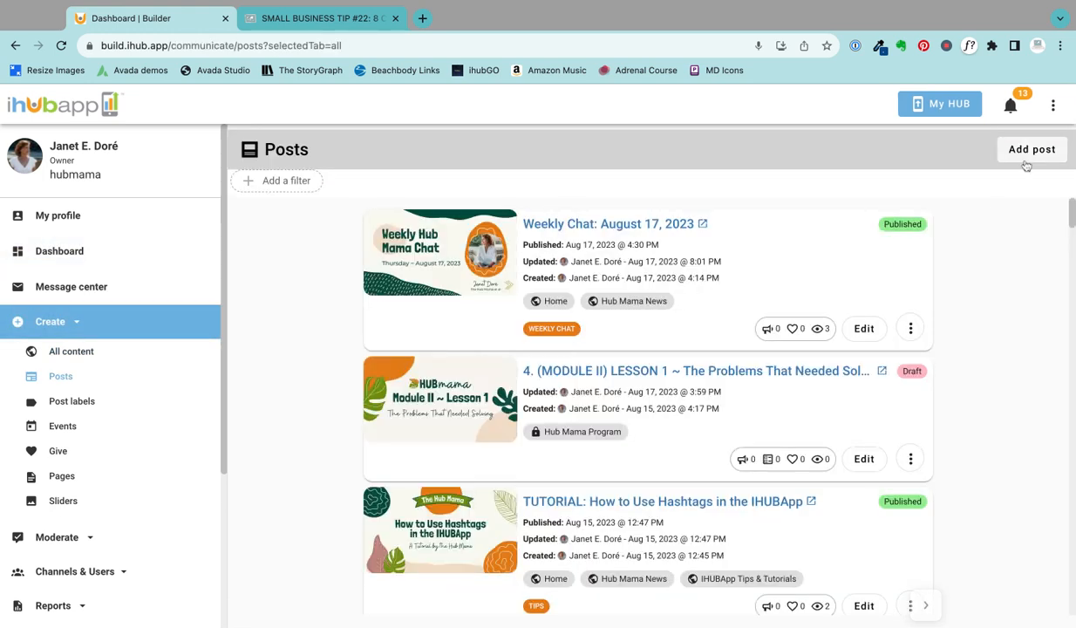
pyautogui.click(1022, 152)
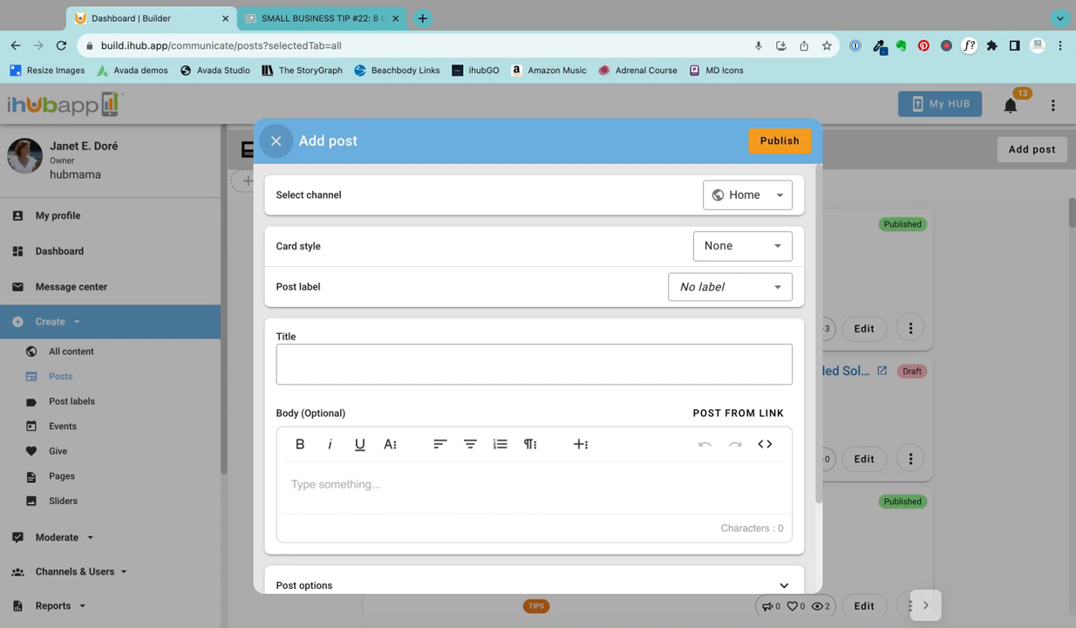
# - Set the post to publish only to the IHUBApp Tips & Tutorials channel, deselecting Home
pyautogui.click(778, 200)
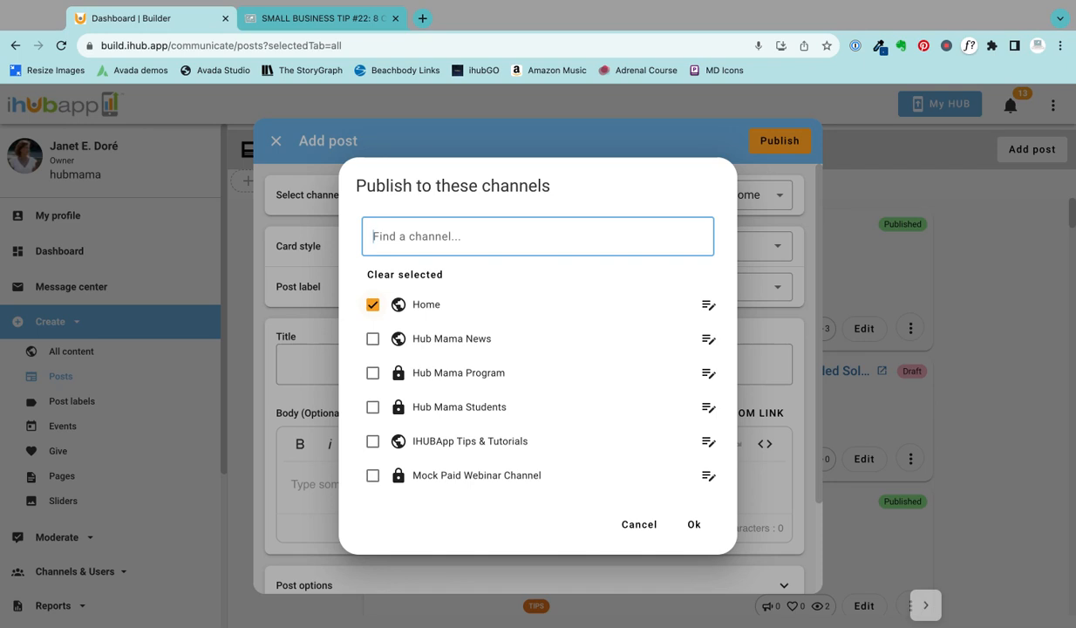
pyautogui.click(372, 441)
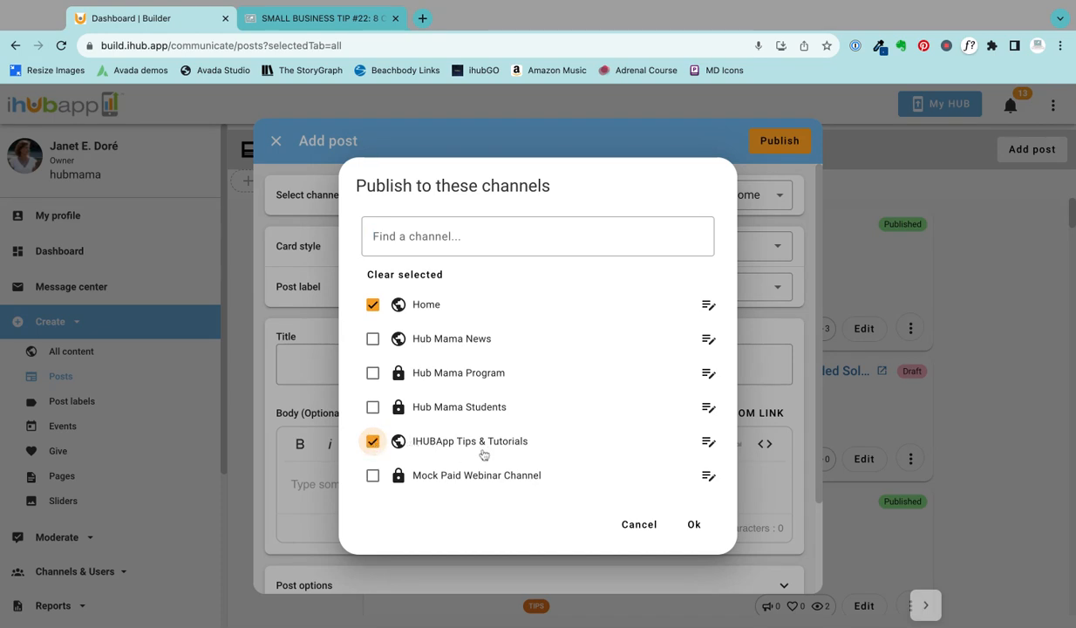
pyautogui.click(373, 305)
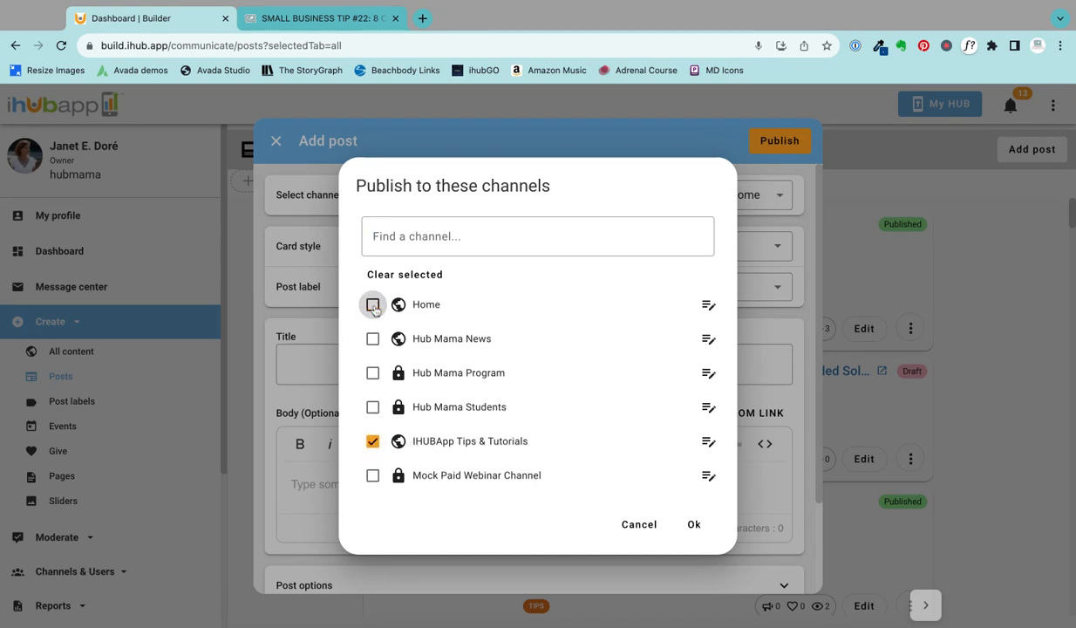
pyautogui.click(695, 526)
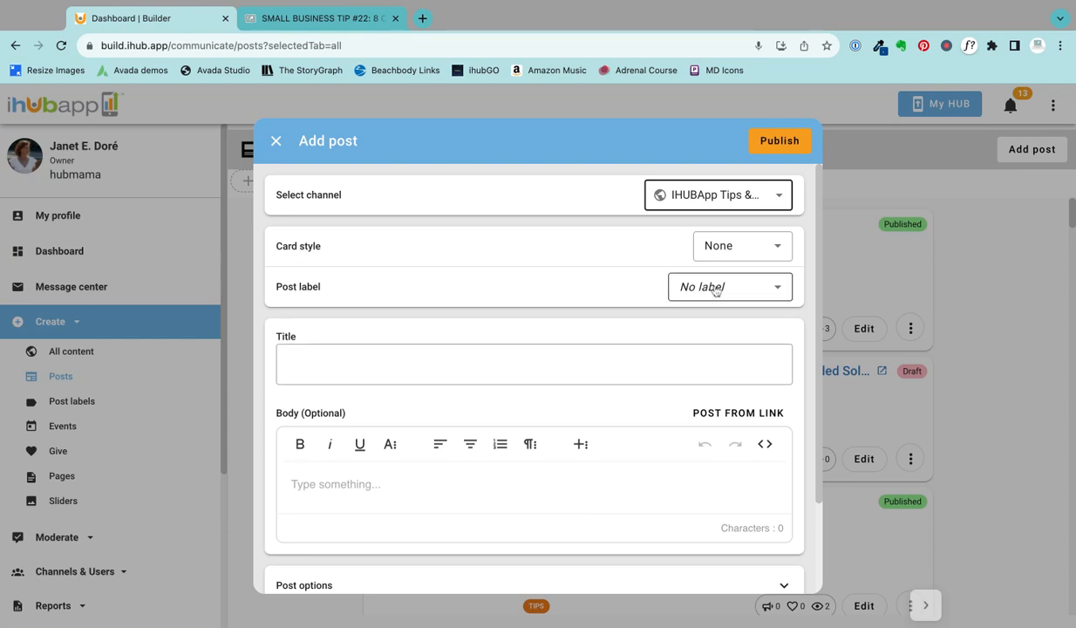
# - Assign the Tips label to the new post
pyautogui.click(779, 294)
pyautogui.scroll(-3, 715, 428)
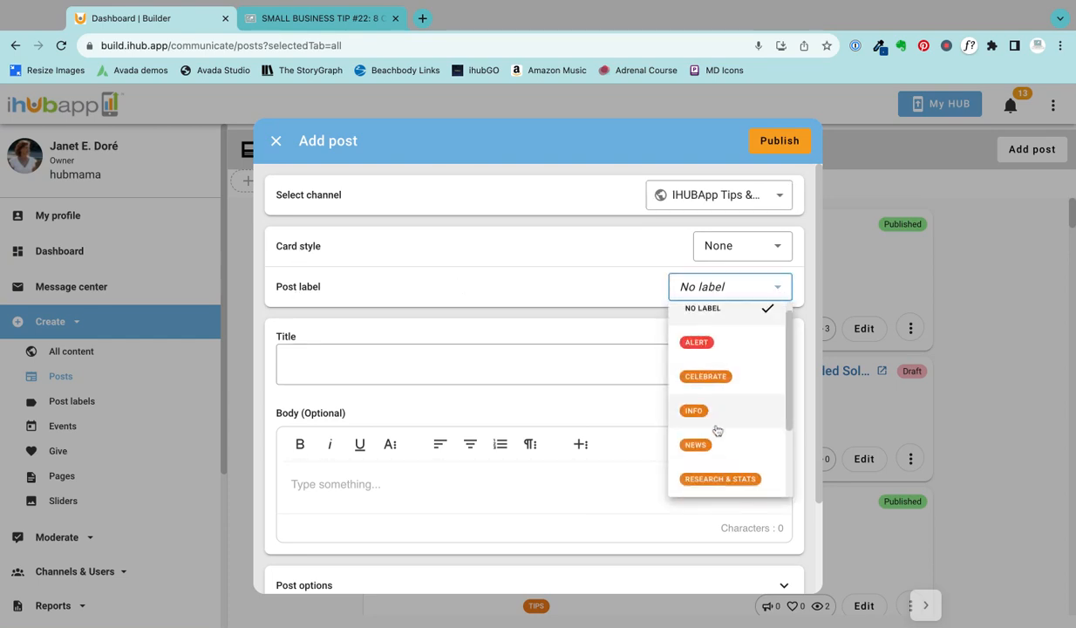
pyautogui.click(715, 426)
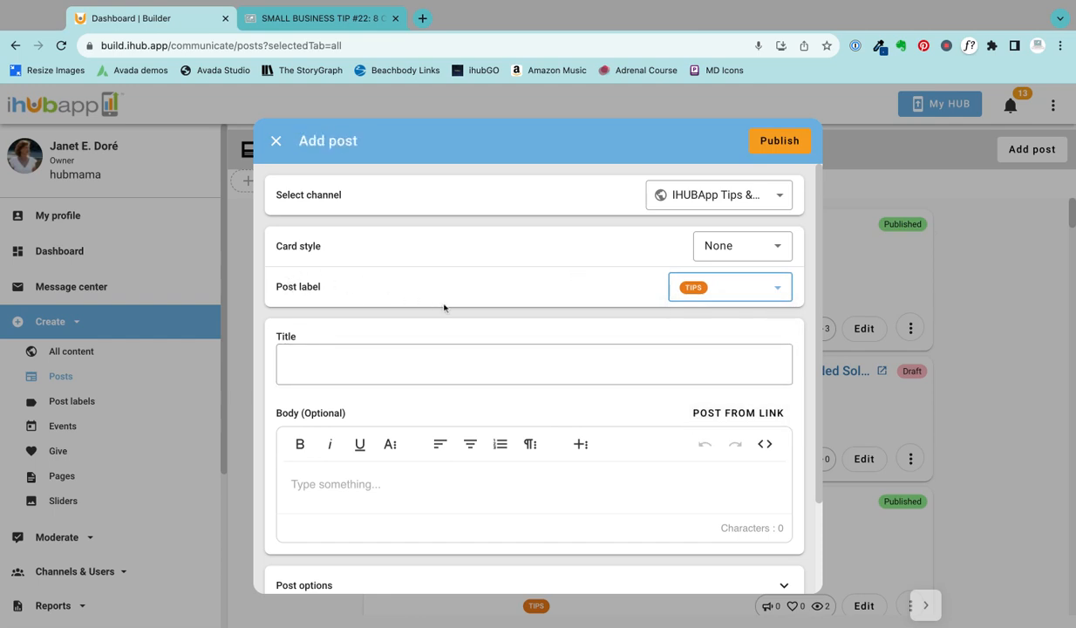
pyautogui.scroll(-1, 430, 297)
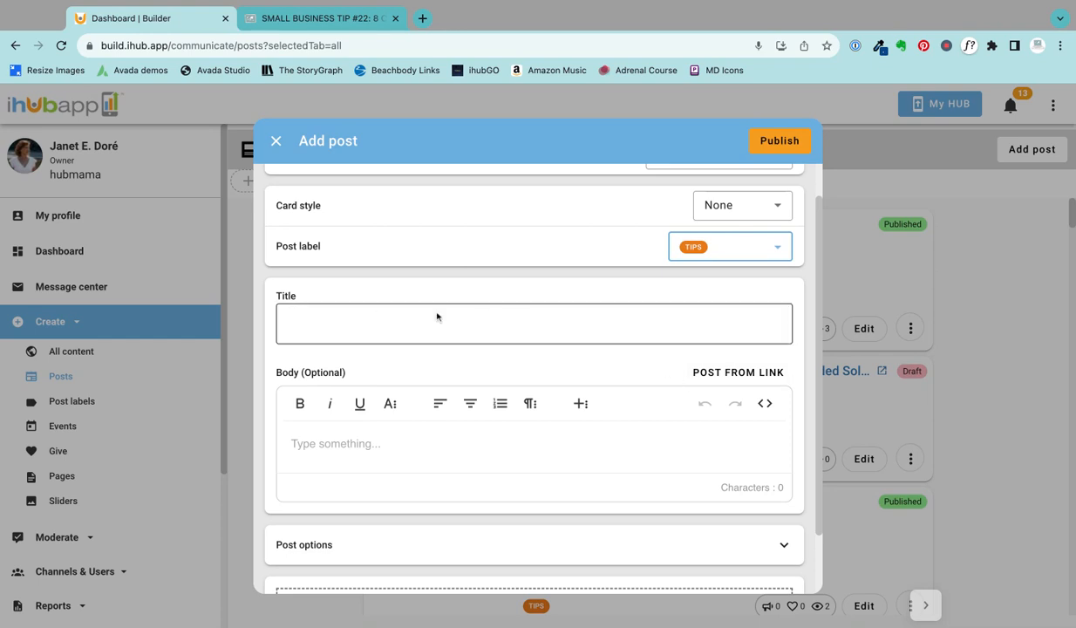
pyautogui.click(700, 373)
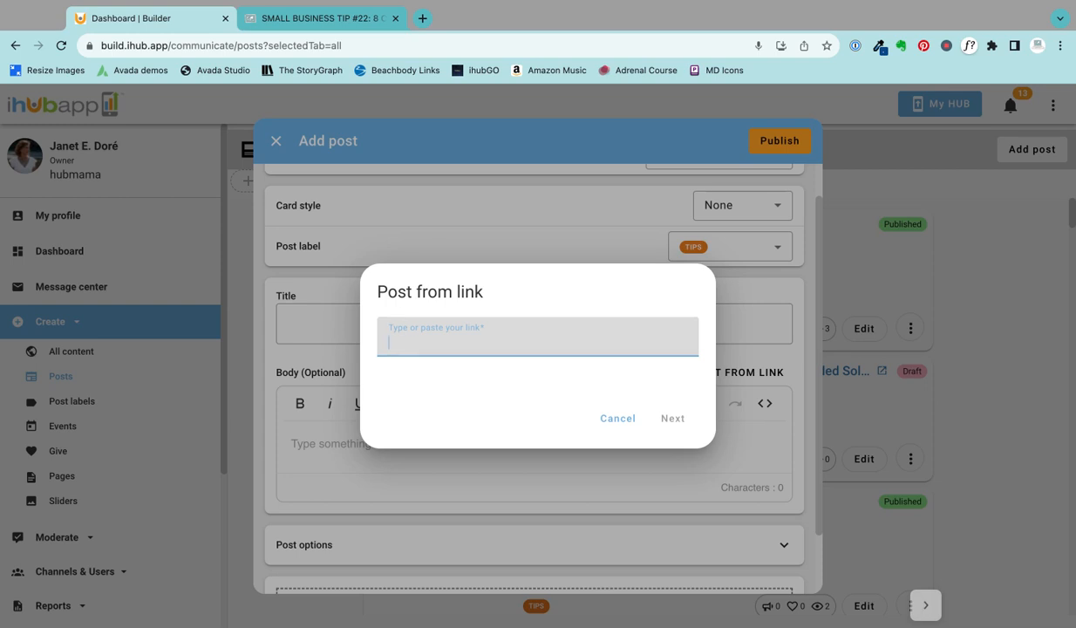
pyautogui.click(323, 17)
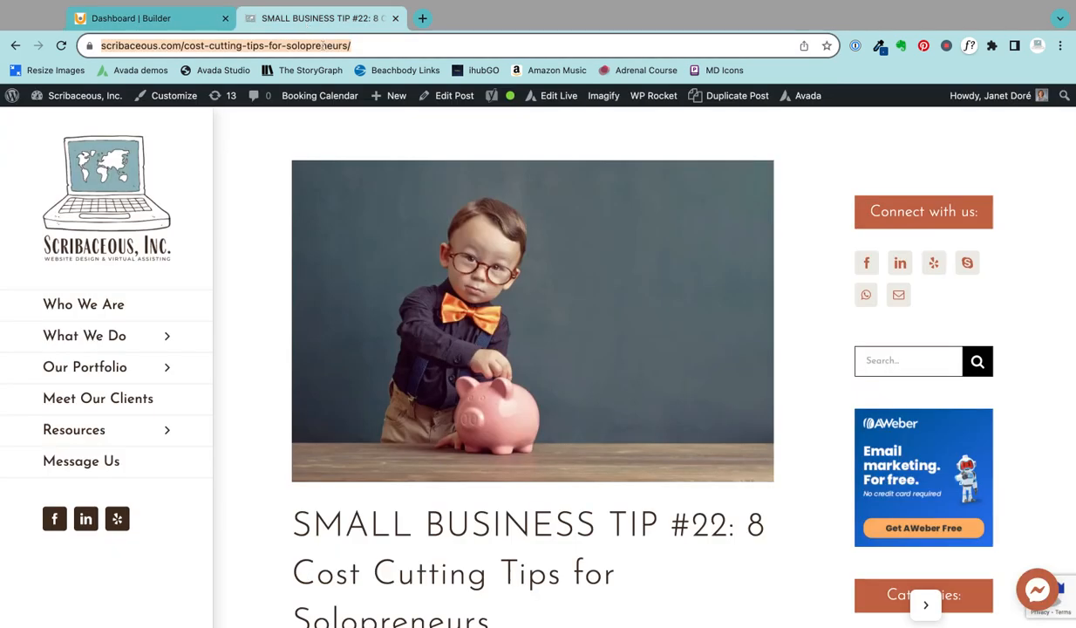
pyautogui.click(167, 18)
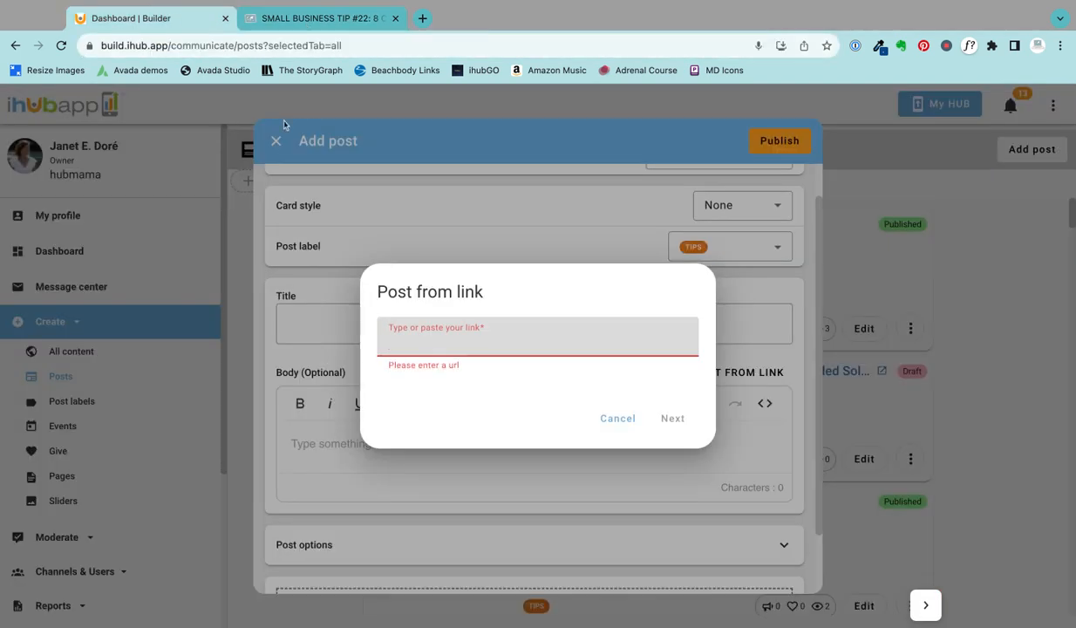
pyautogui.write('https://scribaceous.com/cost-cutting-tips-for-solopreneurs/')
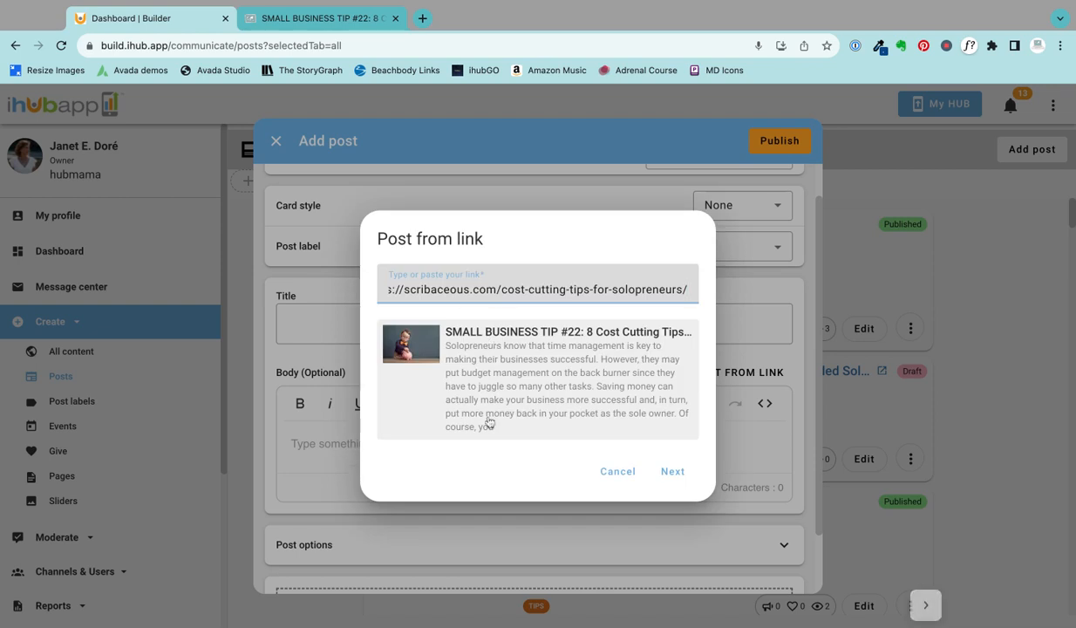
pyautogui.click(669, 471)
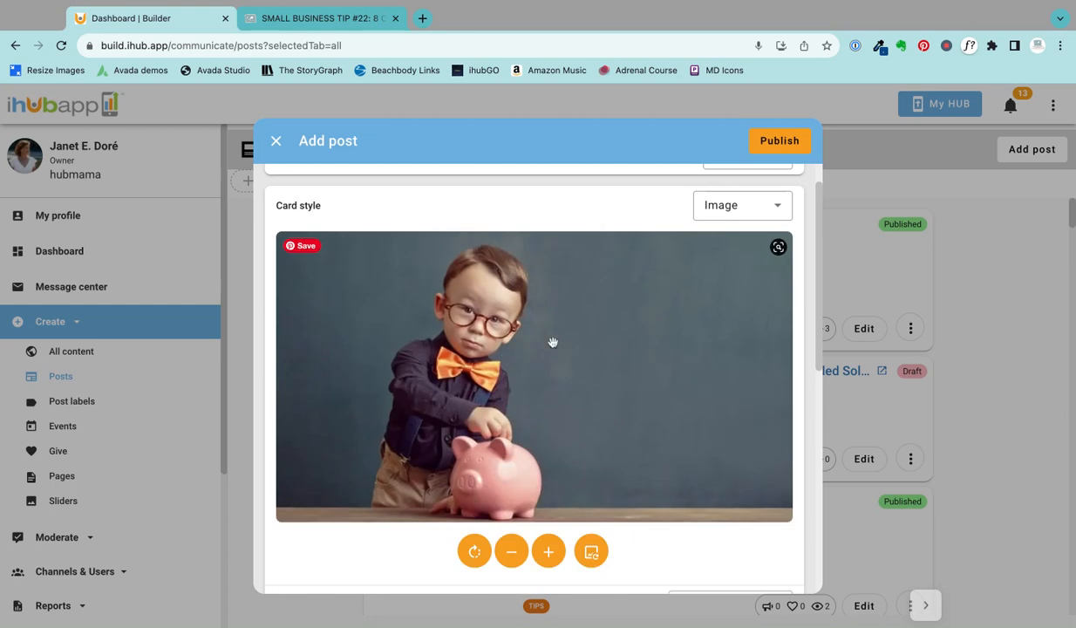
# - Insert "My comments here" as a separate paragraph above the imported excerpt in the post body
pyautogui.scroll(1, 543, 337)
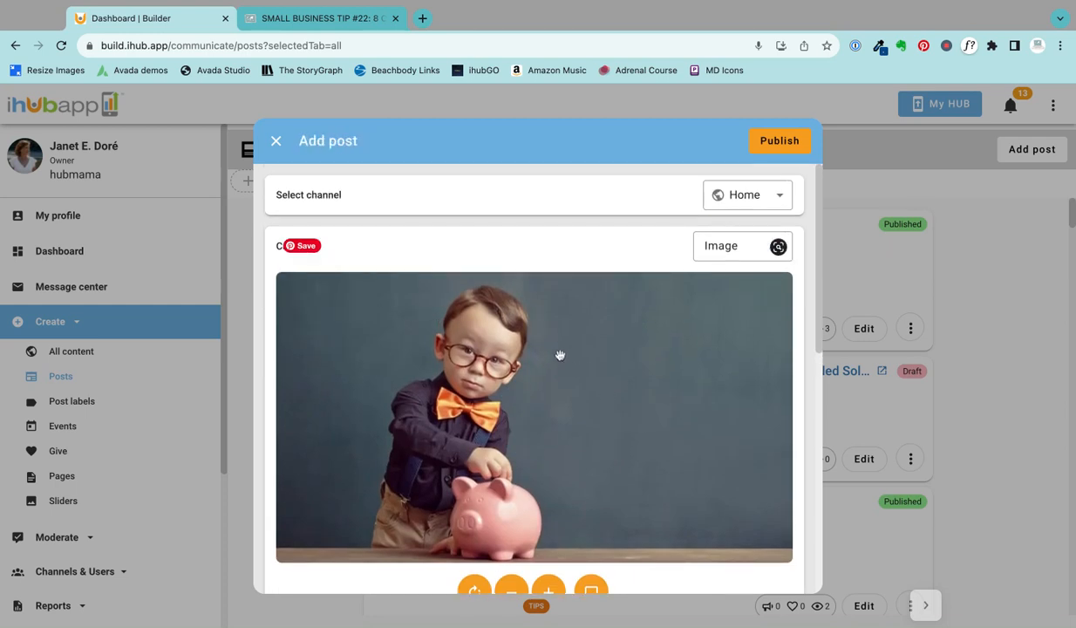
pyautogui.scroll(-1, 560, 355)
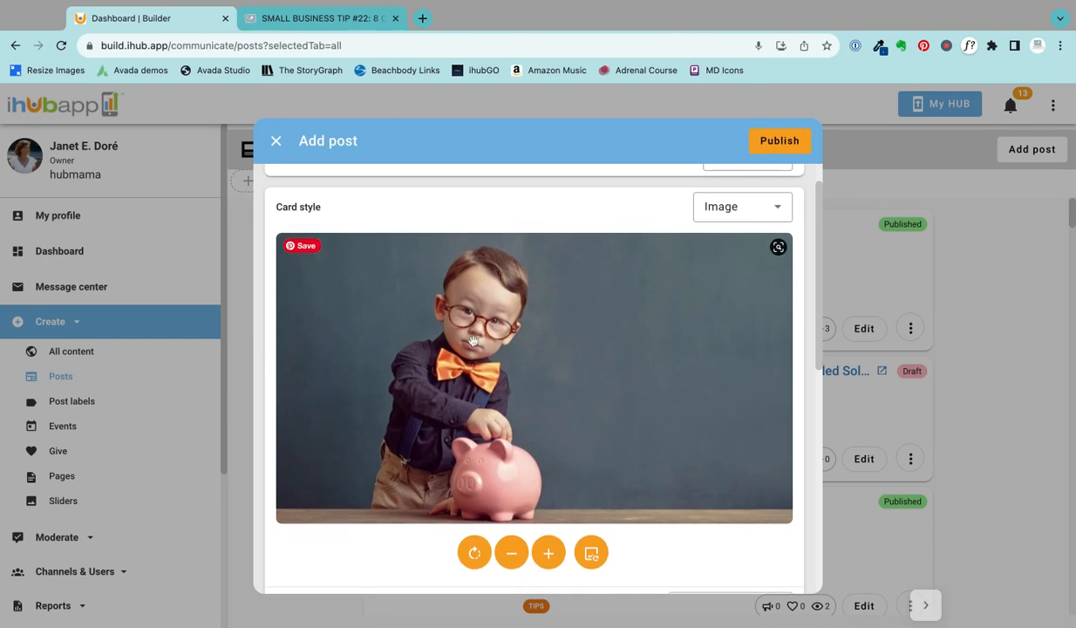
pyautogui.scroll(-5, 471, 341)
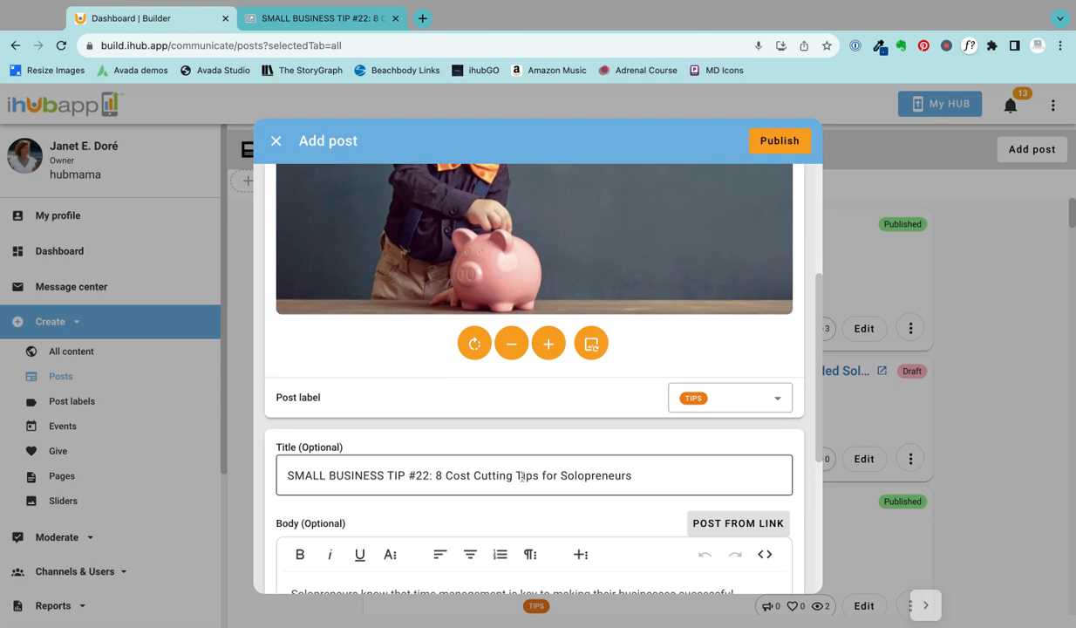
pyautogui.scroll(-1, 414, 470)
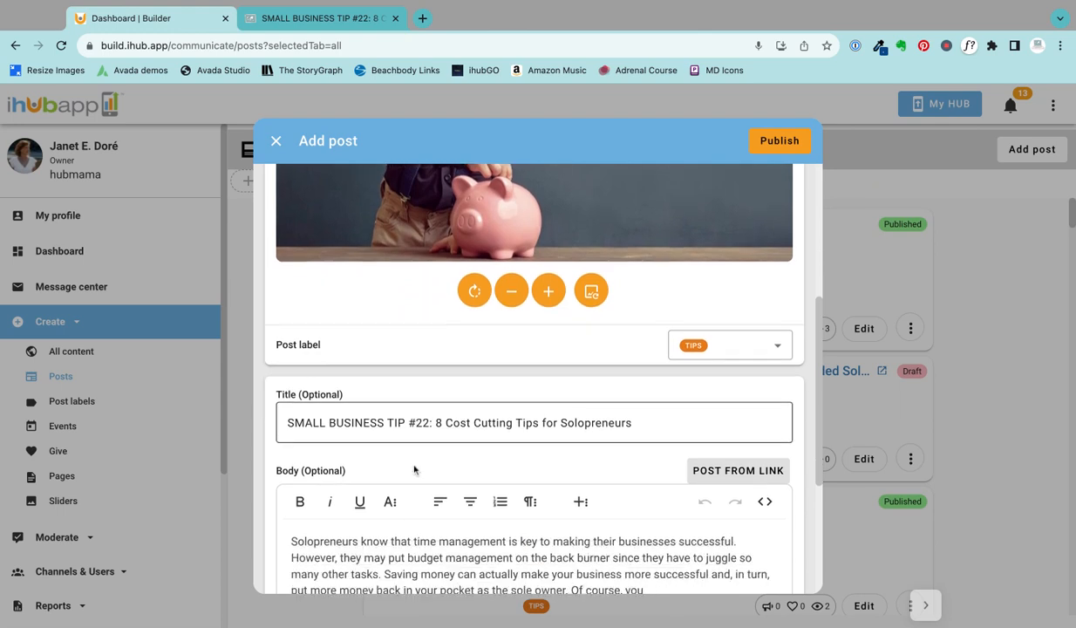
pyautogui.scroll(-3, 414, 470)
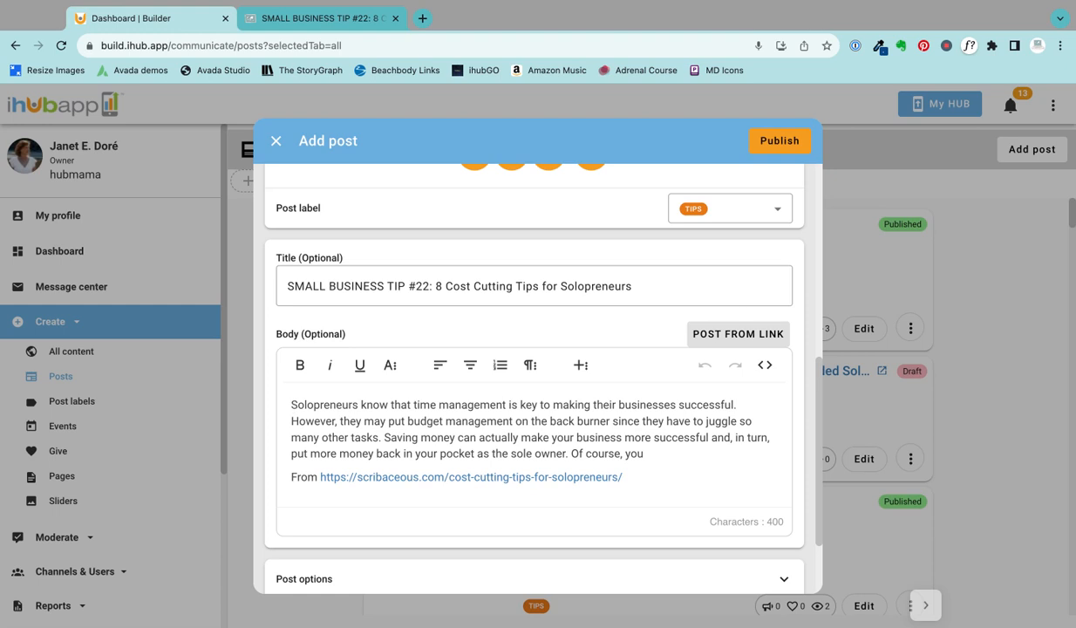
pyautogui.click(291, 404)
pyautogui.write('M')
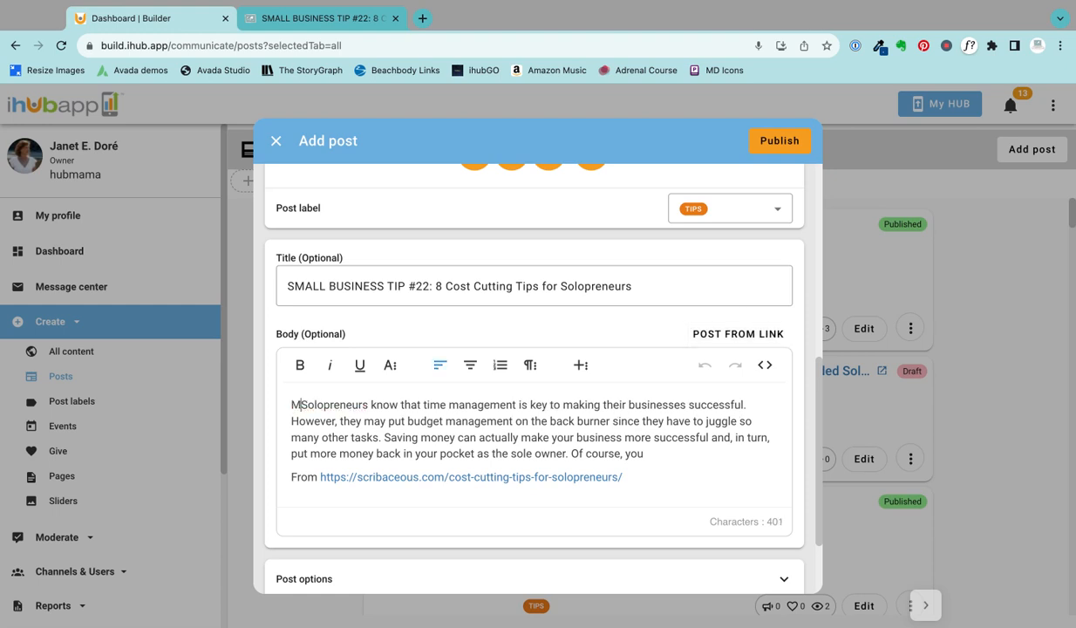
pyautogui.write('y comment')
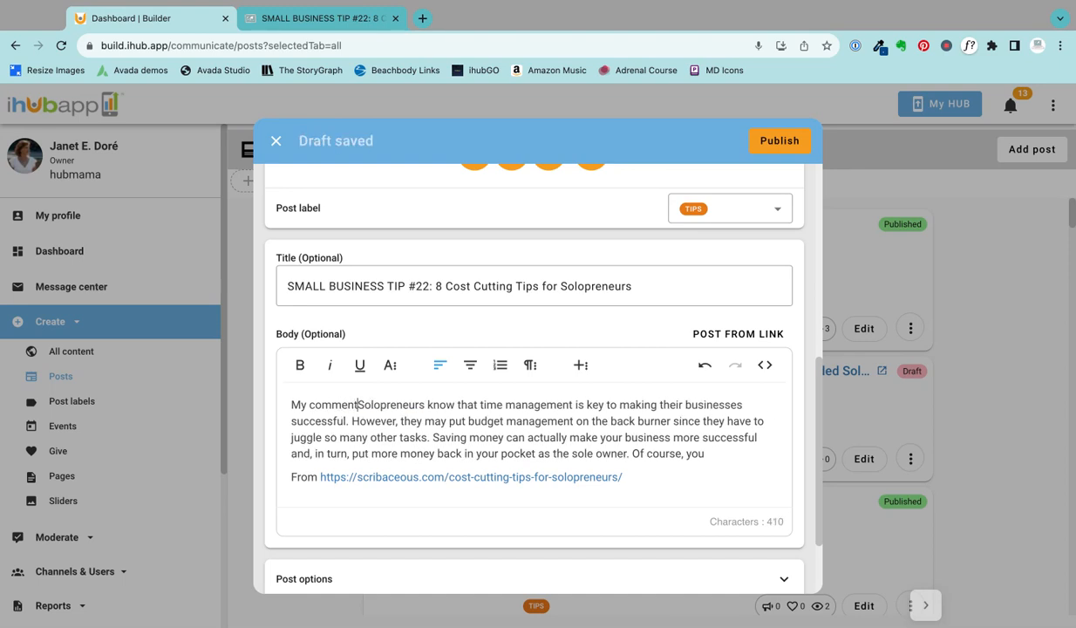
pyautogui.write('s here')
pyautogui.press('Return')
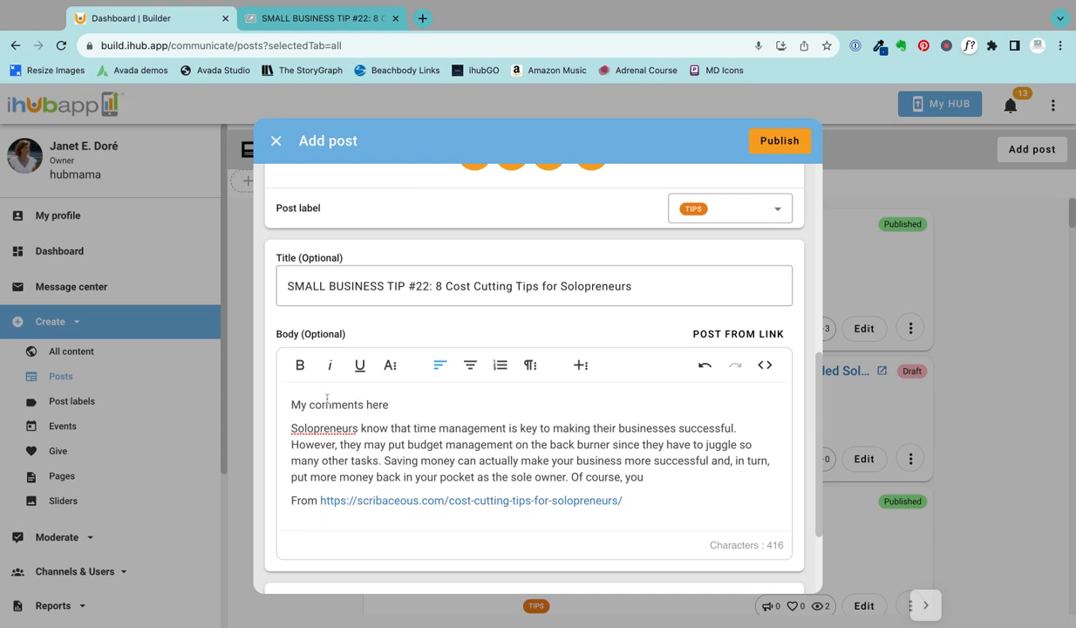
# - Expand the post options and review the date, newsletter, notification, comment, URL slug, keyword and meta description settings
pyautogui.scroll(-3, 298, 393)
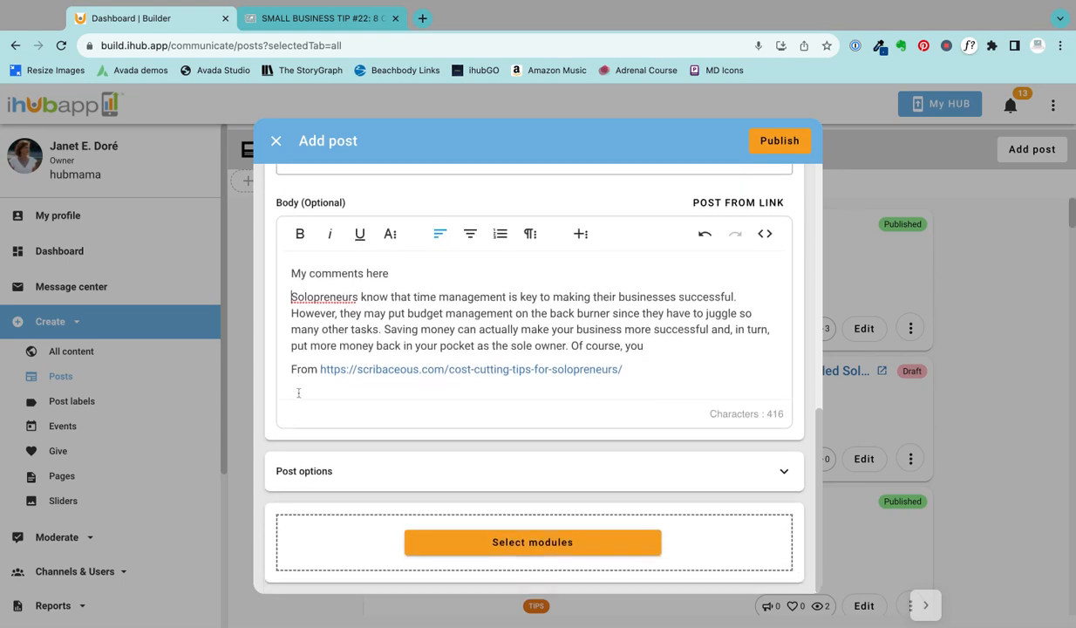
pyautogui.click(782, 471)
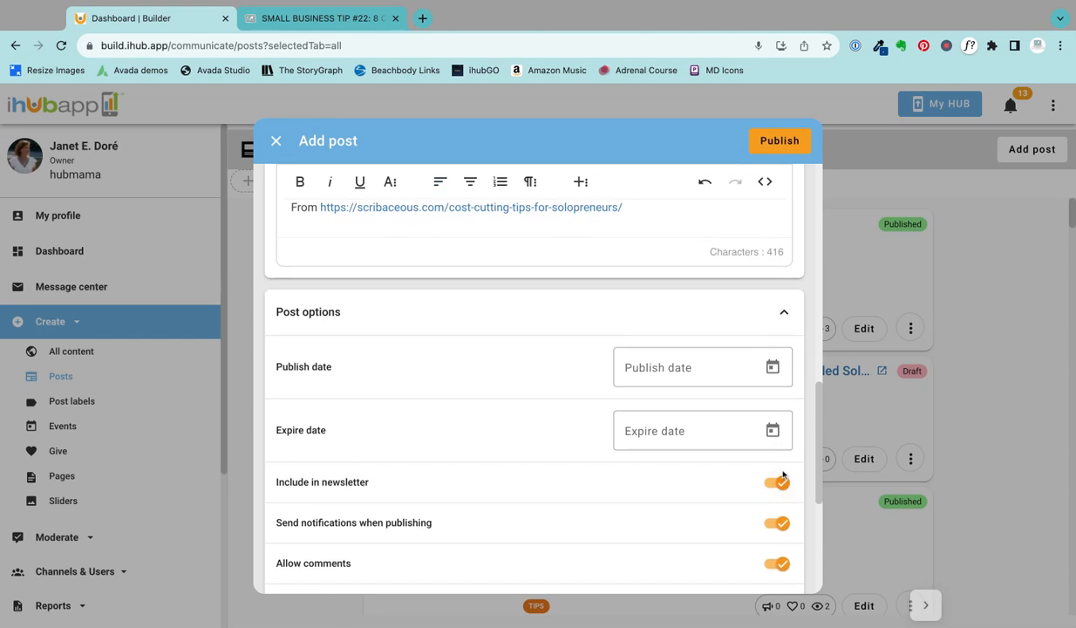
pyautogui.scroll(-5, 524, 360)
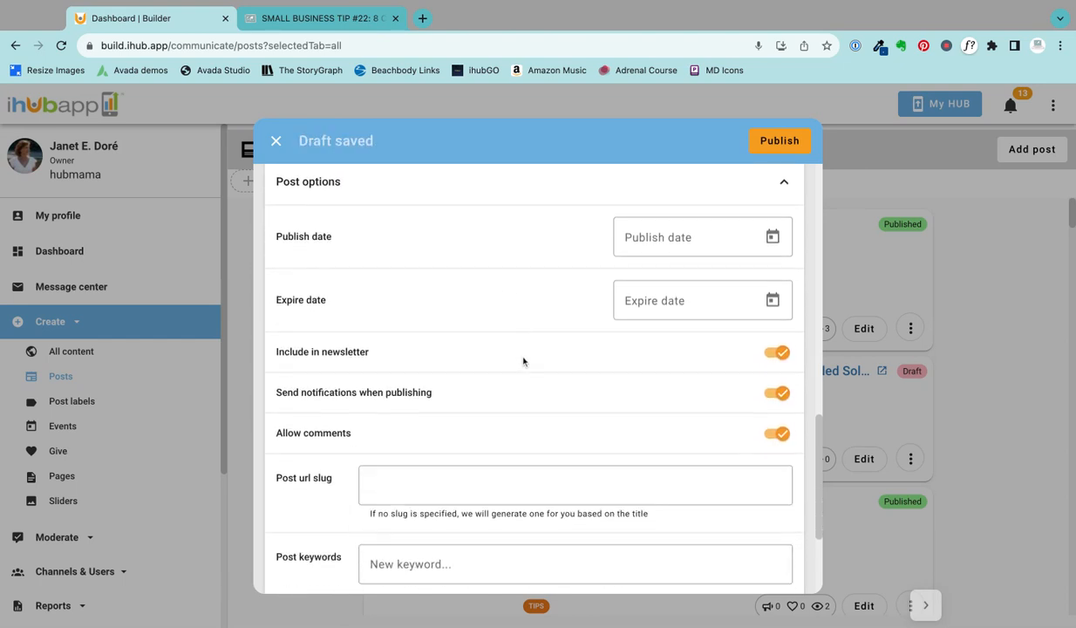
pyautogui.scroll(-3, 523, 360)
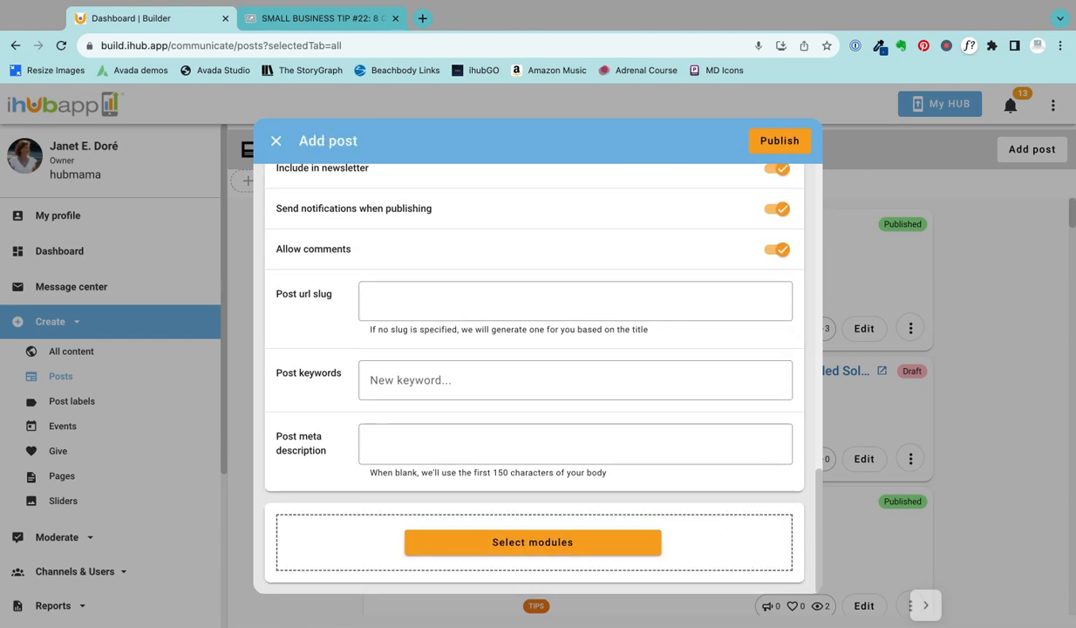
pyautogui.scroll(5, 507, 347)
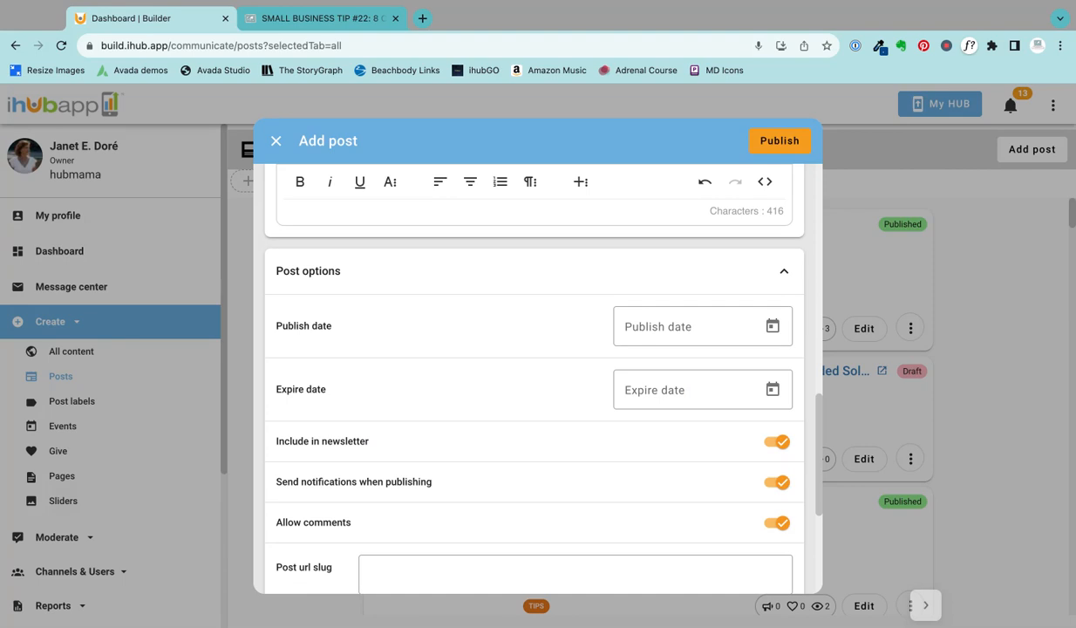
pyautogui.scroll(-3, 534, 366)
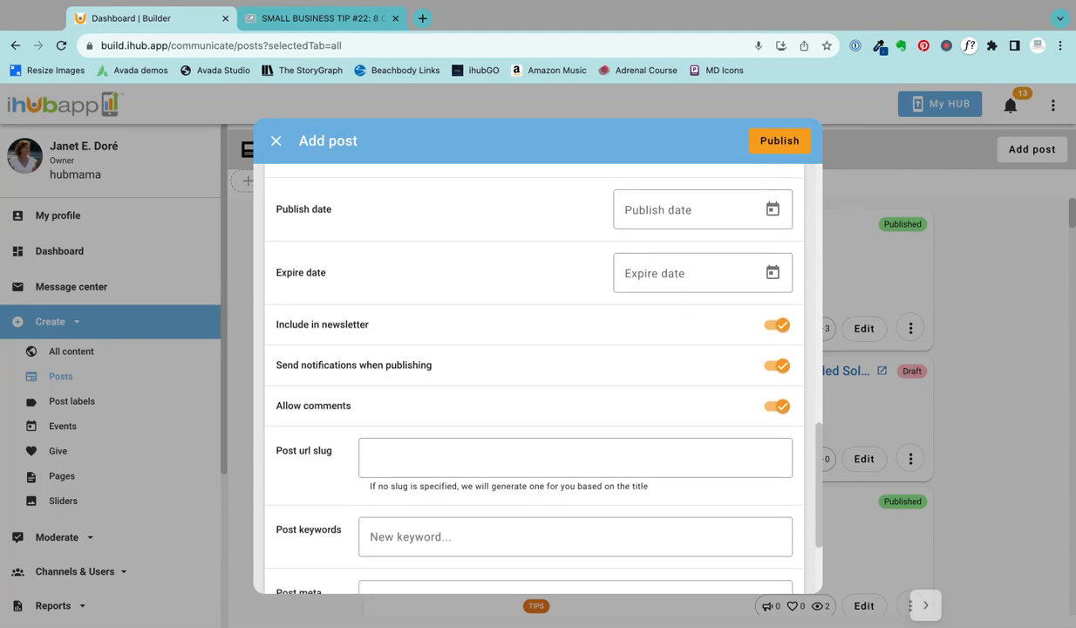
pyautogui.scroll(-4, 529, 525)
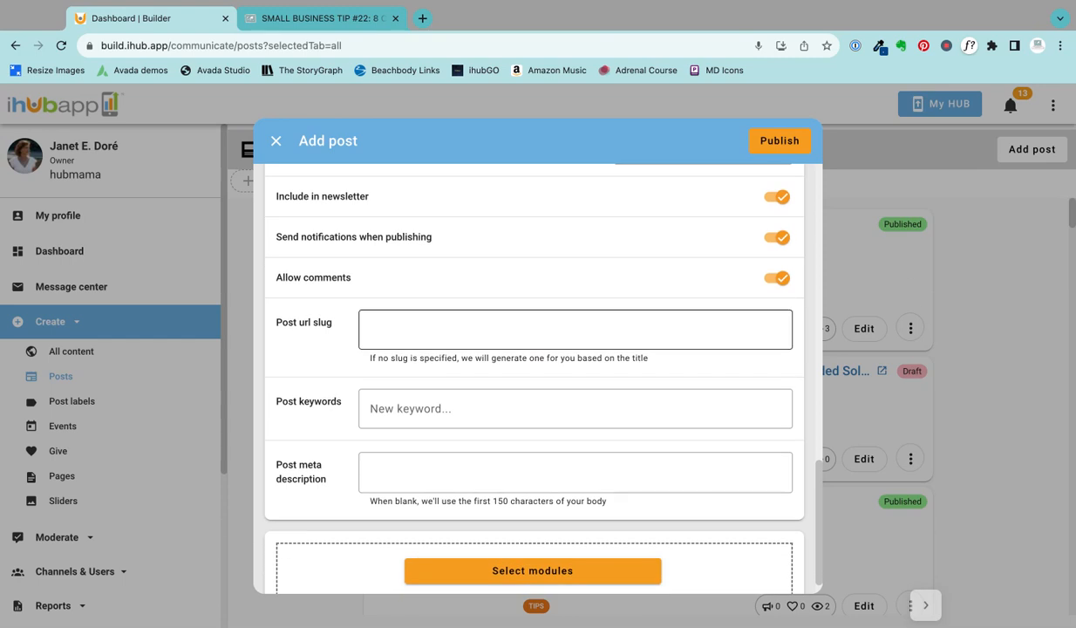
# - Add the Call to action module to the post
pyautogui.click(532, 543)
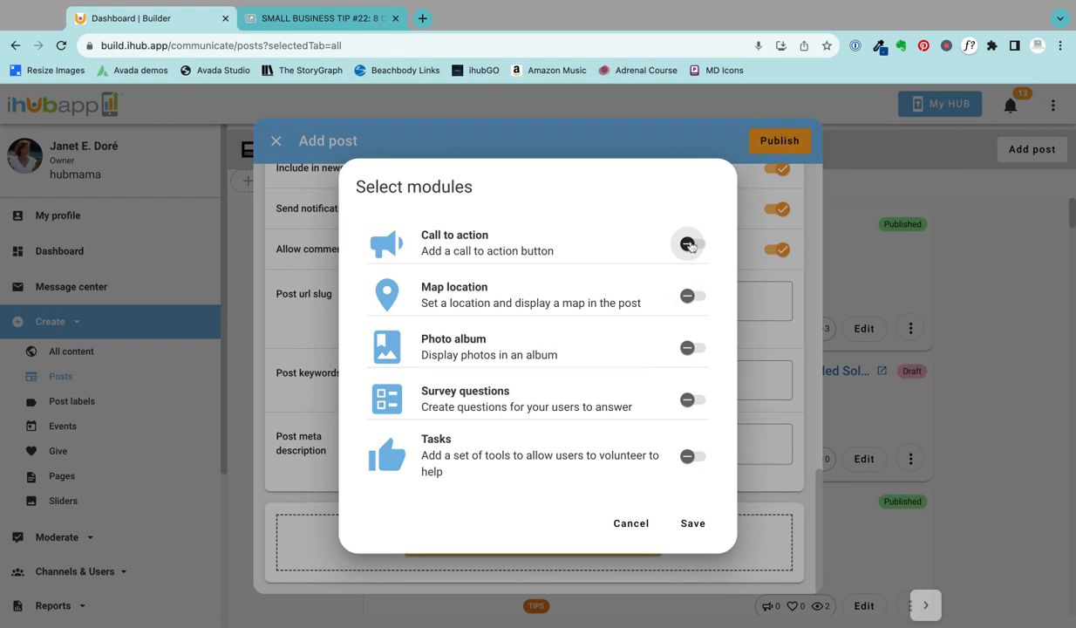
pyautogui.click(689, 245)
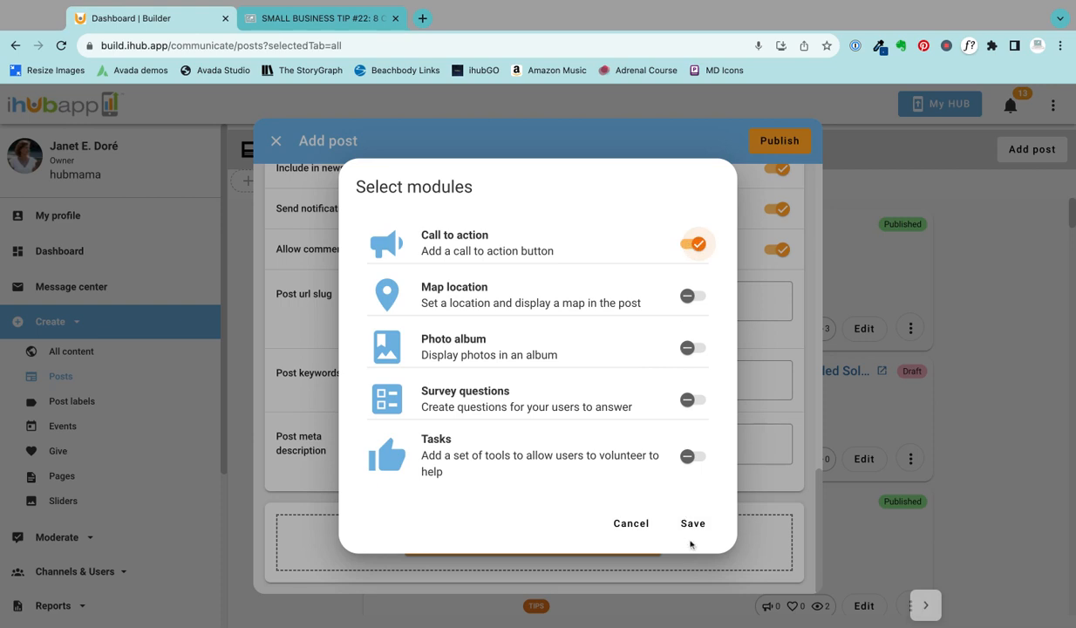
pyautogui.click(689, 523)
# - Enter "Click GET STARTED to schedule your complimentary consultation!" as the description of Call to action 1
pyautogui.scroll(-2, 576, 471)
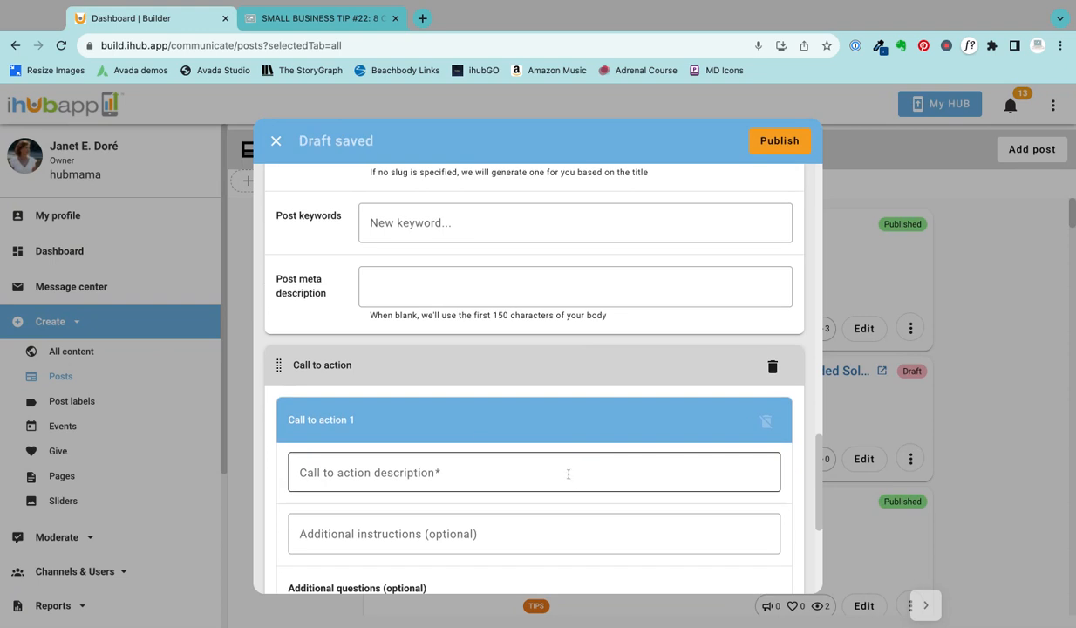
pyautogui.click(350, 424)
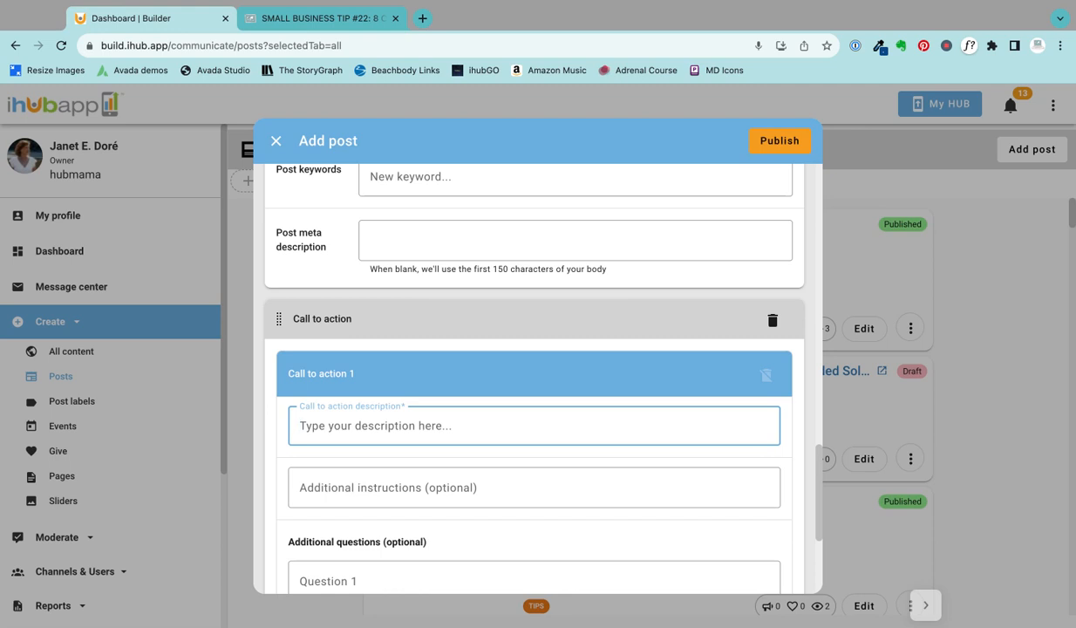
pyautogui.write('Click GET S')
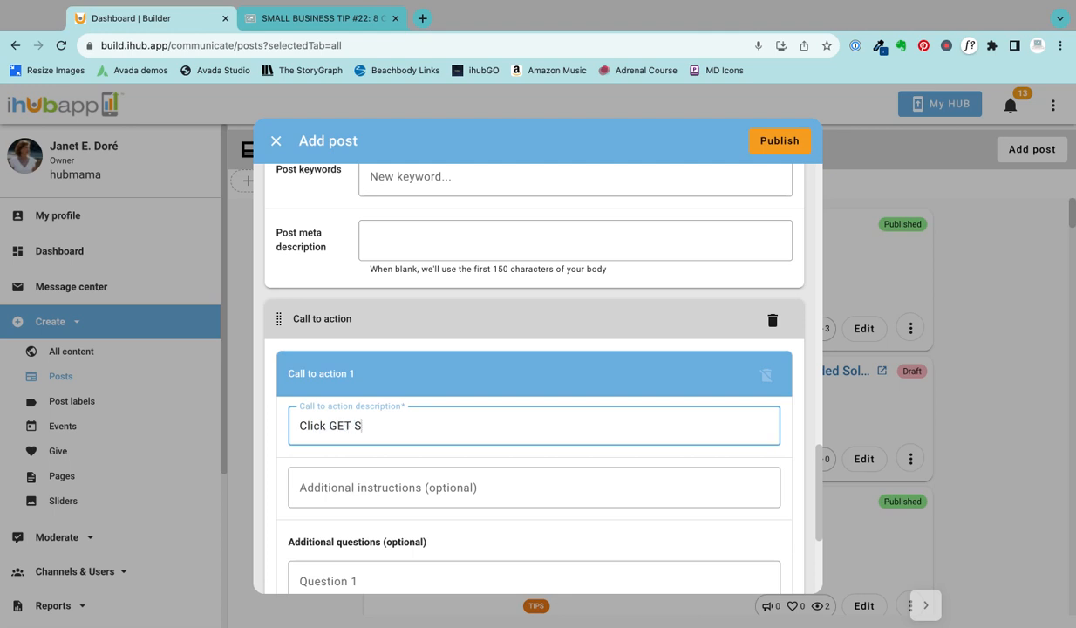
pyautogui.write('TARTED to schedule y')
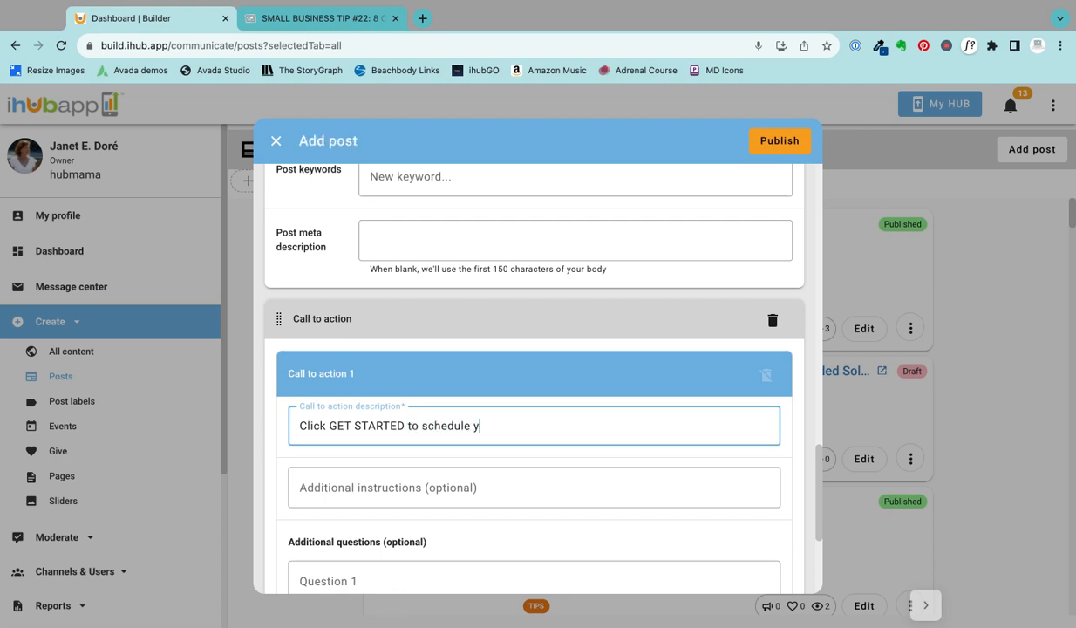
pyautogui.write('our complimentary consulta')
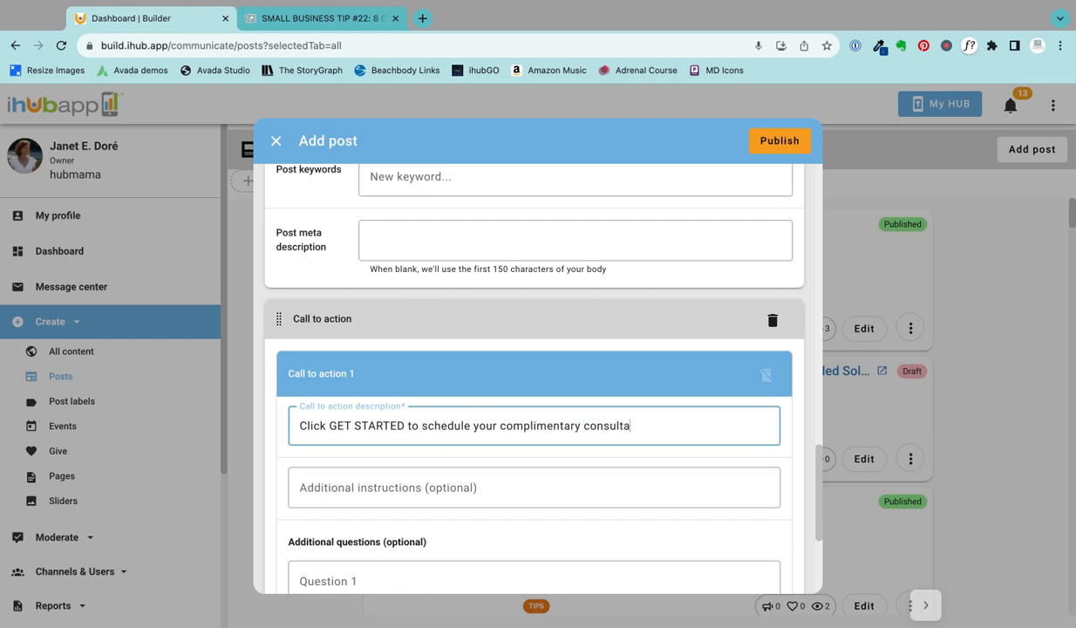
pyautogui.write('tion!')
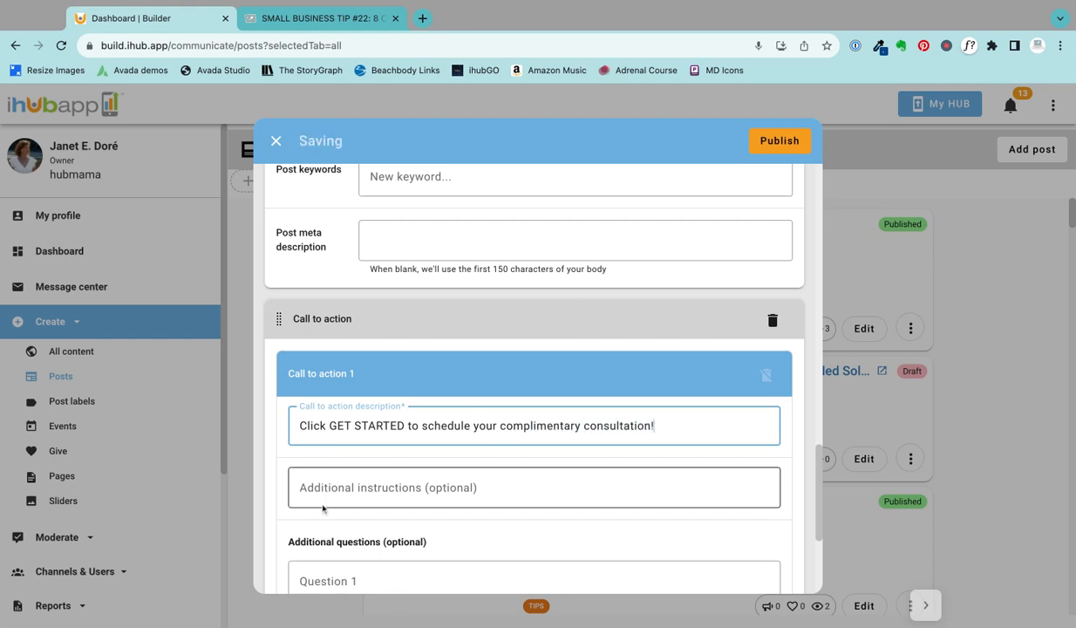
# - Add "Let me know a day/time that you prefer:" as Question 1 of the call to action
pyautogui.scroll(-1, 312, 472)
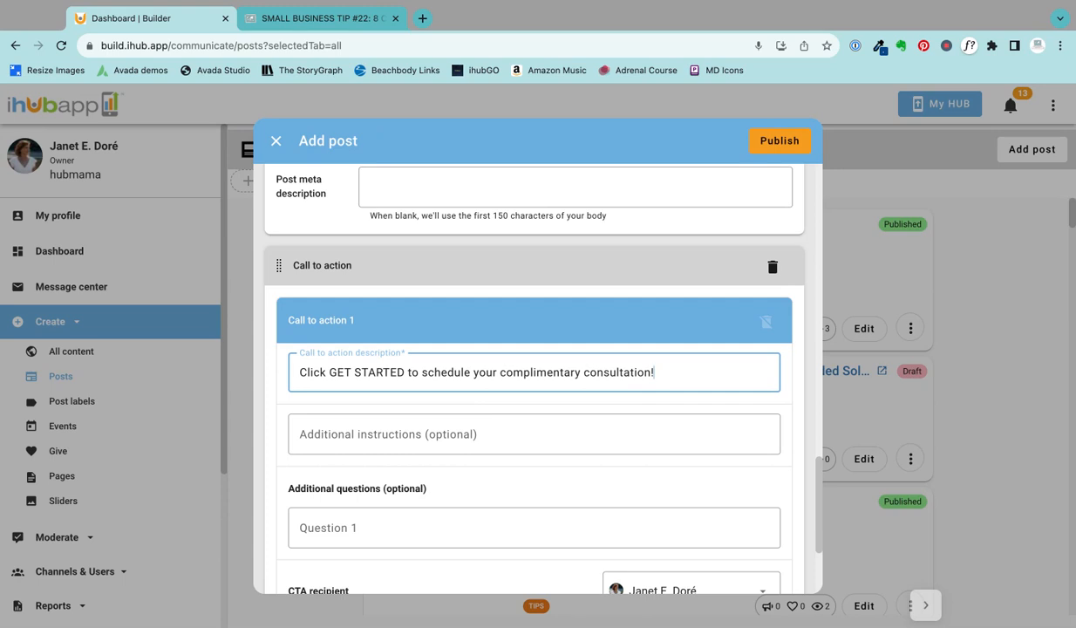
pyautogui.scroll(-1, 383, 419)
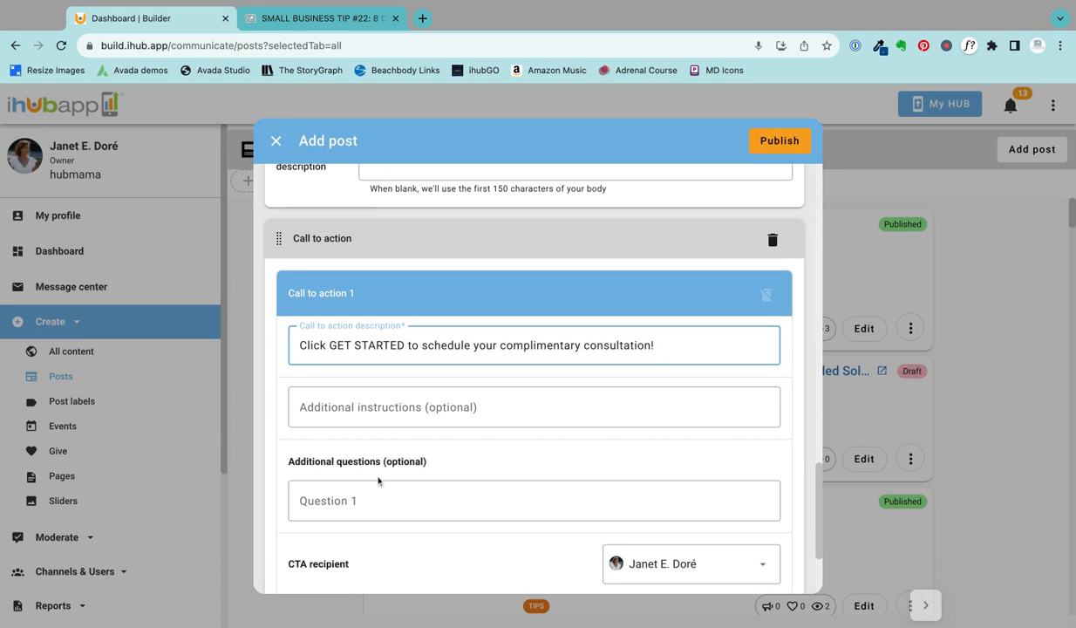
pyautogui.click(335, 497)
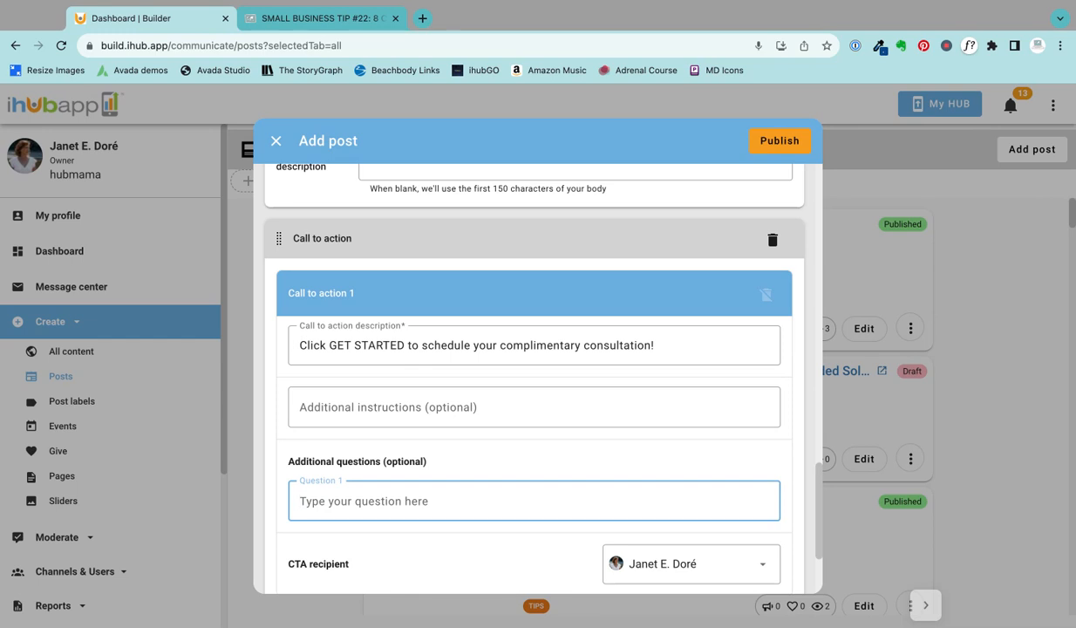
pyautogui.write('Let me kn')
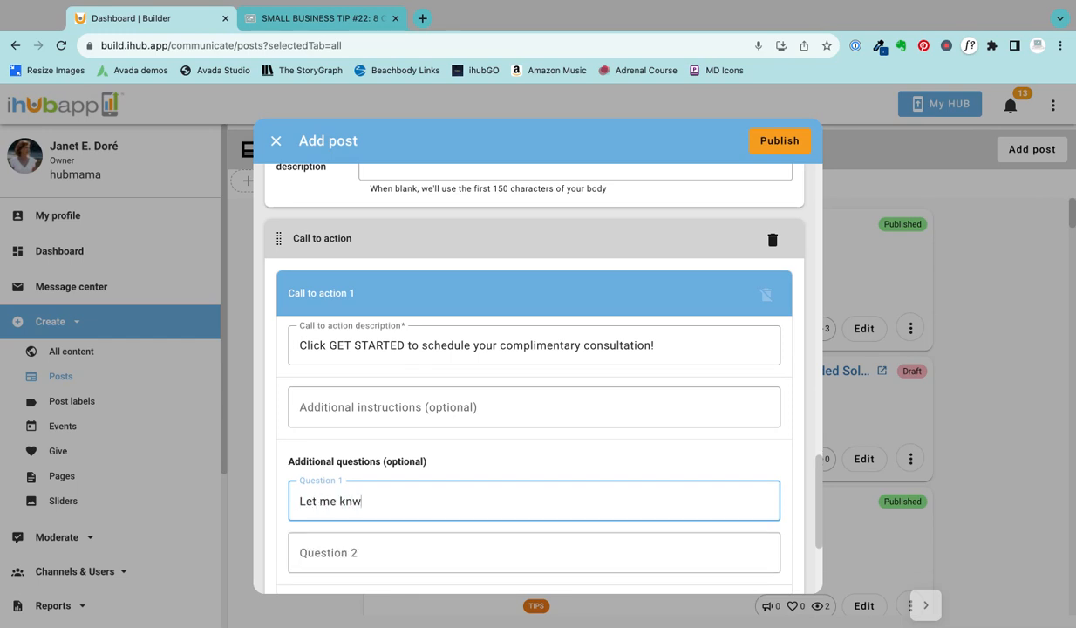
pyautogui.write('ow a day/time that')
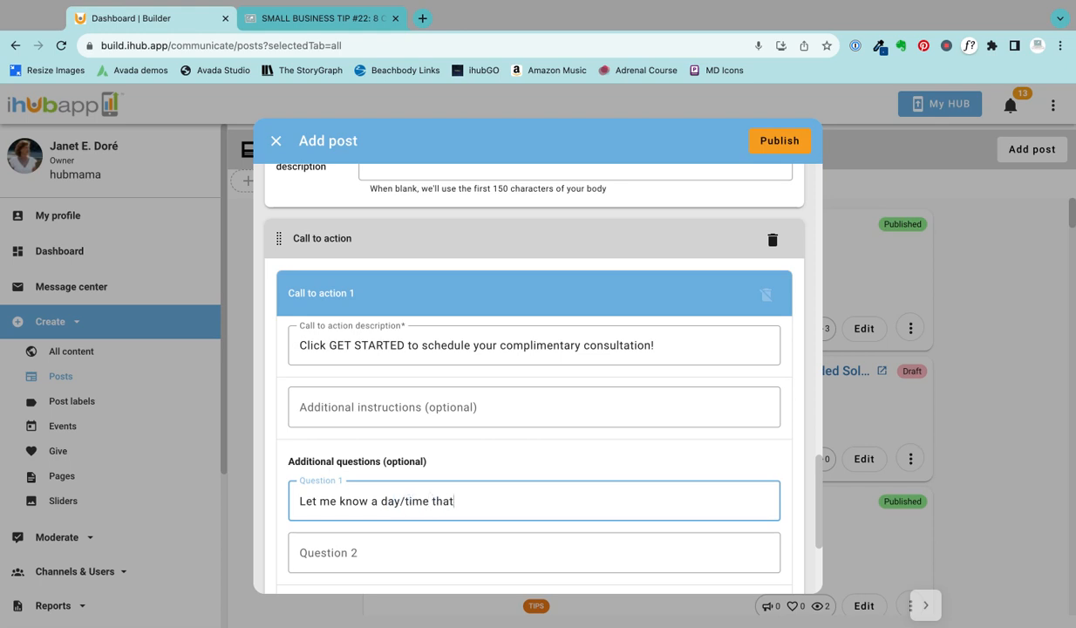
pyautogui.write(' yo')
pyautogui.press('BackSpace')
pyautogui.write('y')
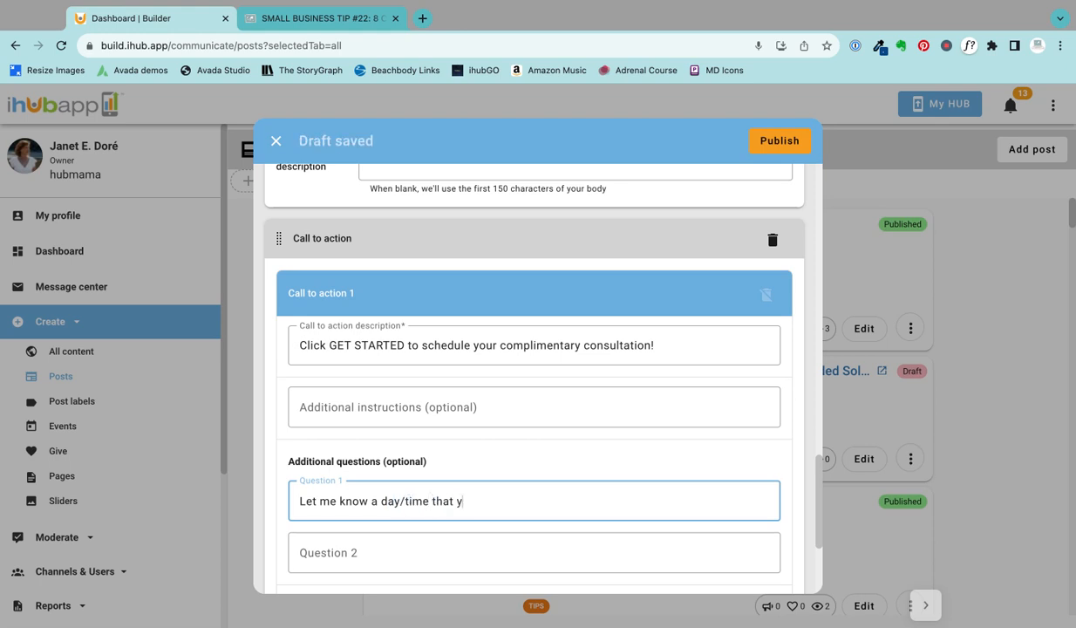
pyautogui.write('ou prefer:')
# - Review the call to action recipient and the top of the post, and publish the post
pyautogui.scroll(-2, 360, 482)
pyautogui.scroll(-2, 359, 482)
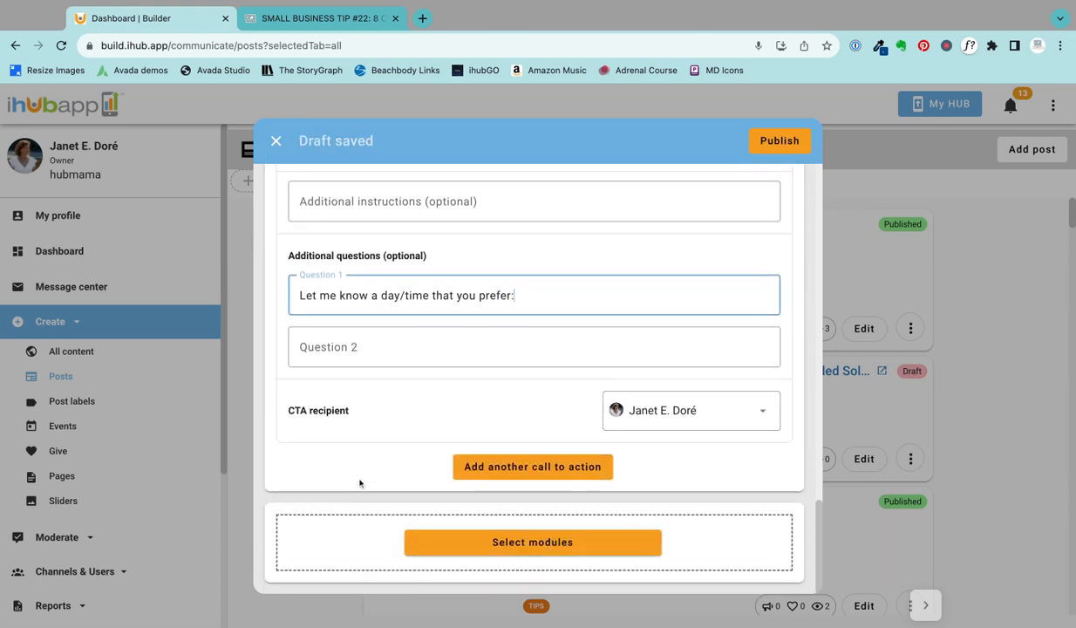
pyautogui.scroll(5, 359, 483)
pyautogui.scroll(10, 534, 375)
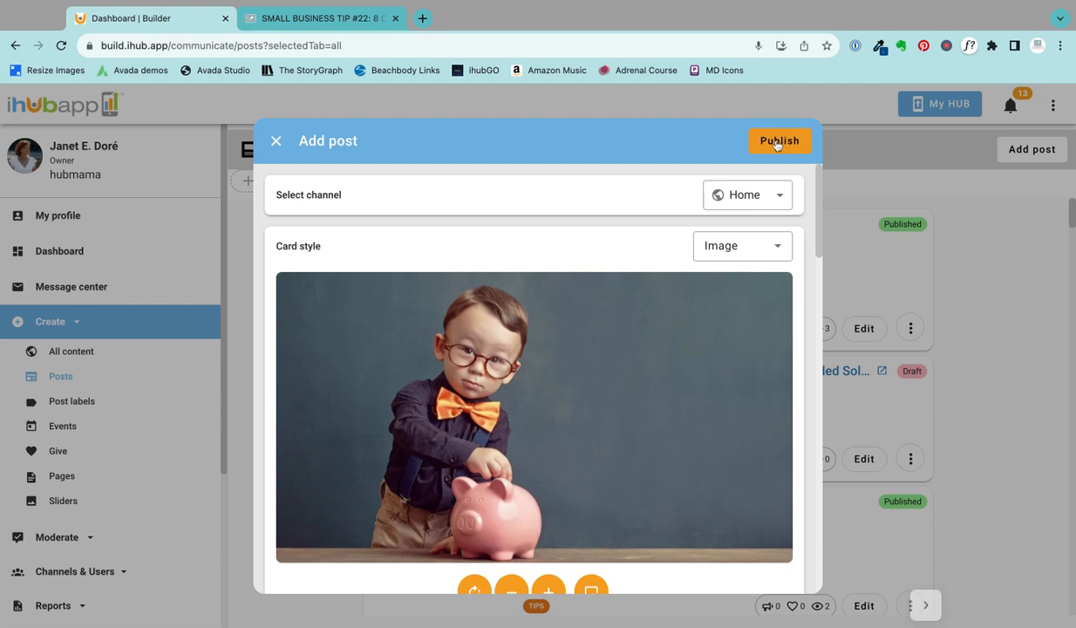
pyautogui.click(777, 143)
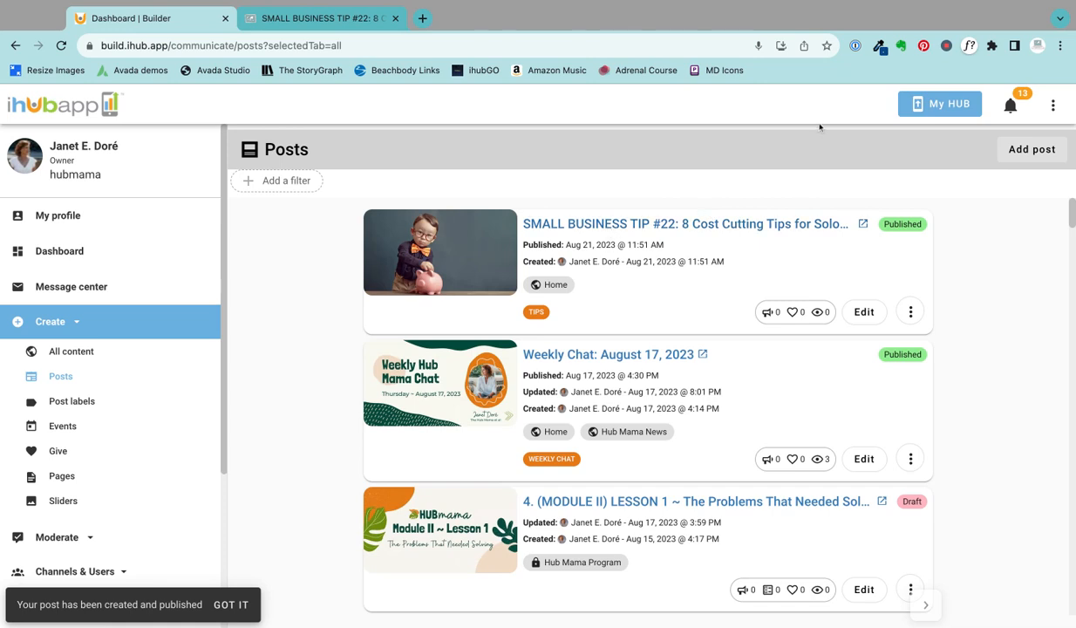
# - Open the published SMALL BUSINESS TIP #22 post and examine its content and Get started form, closing the form without submitting
pyautogui.click(607, 225)
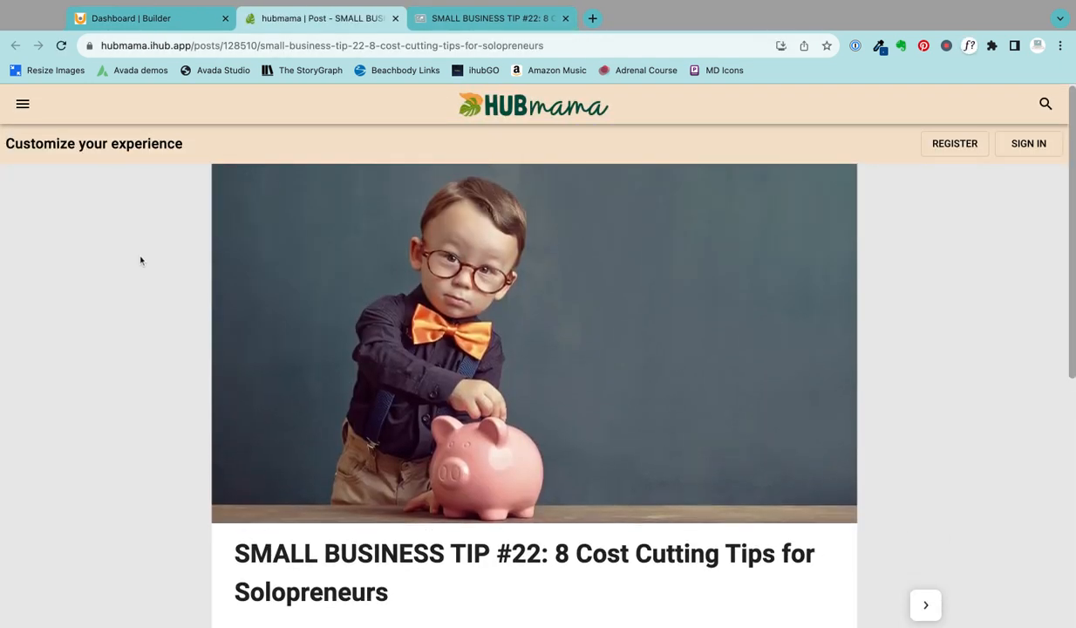
pyautogui.scroll(-5, 396, 368)
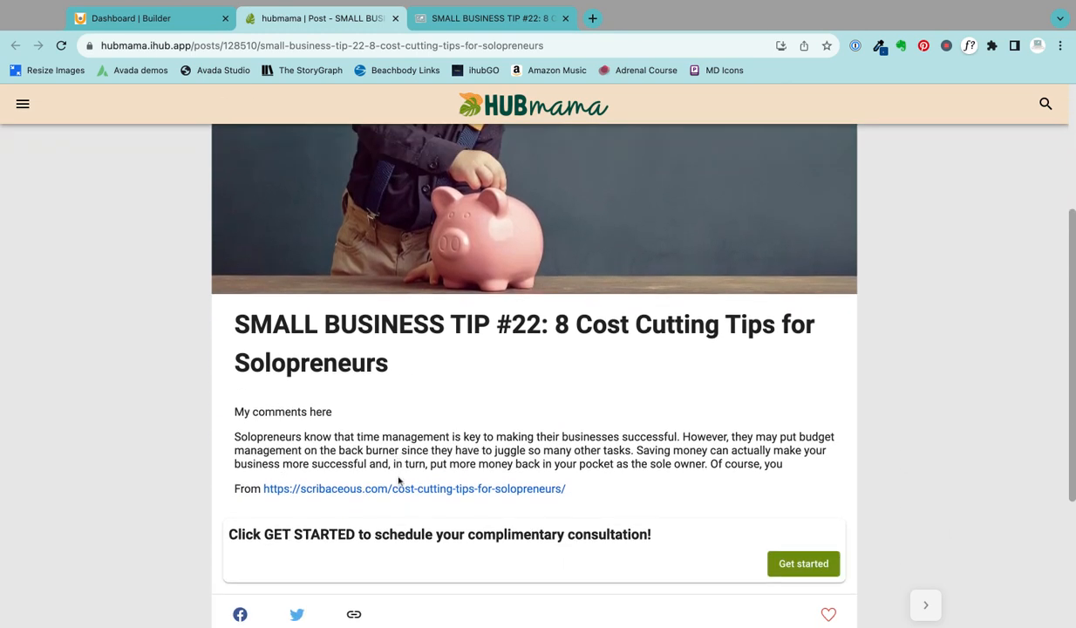
pyautogui.scroll(-2, 323, 469)
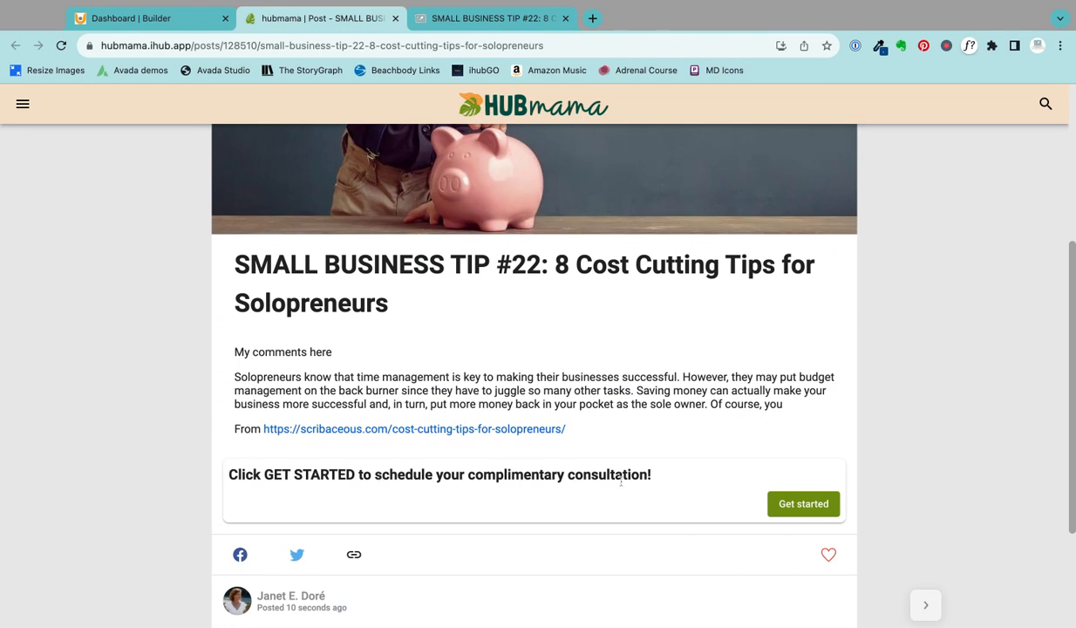
pyautogui.click(806, 505)
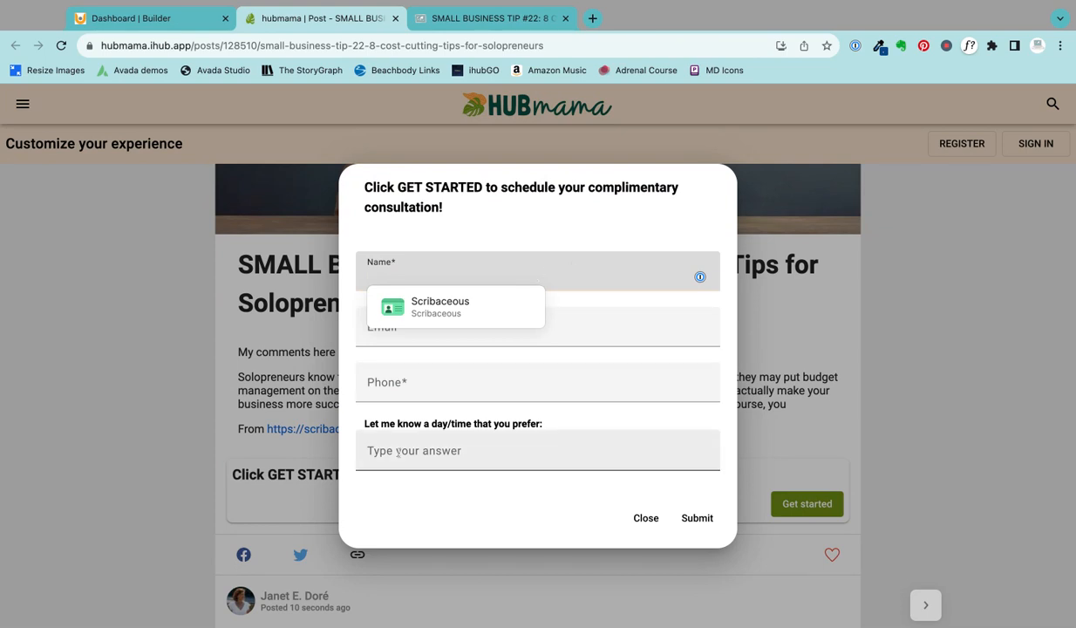
pyautogui.click(642, 518)
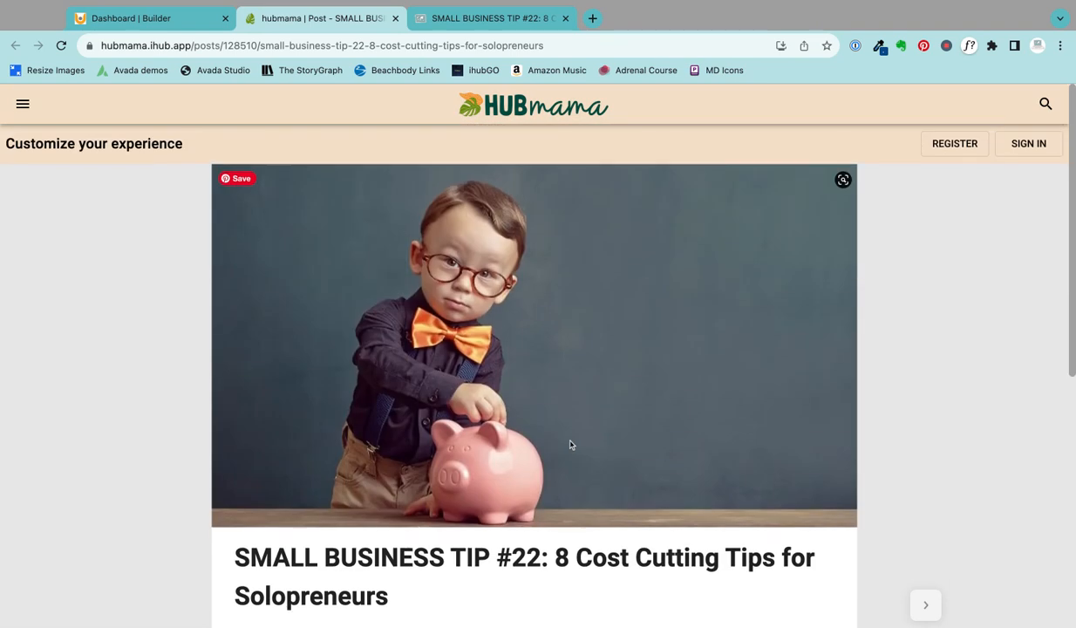